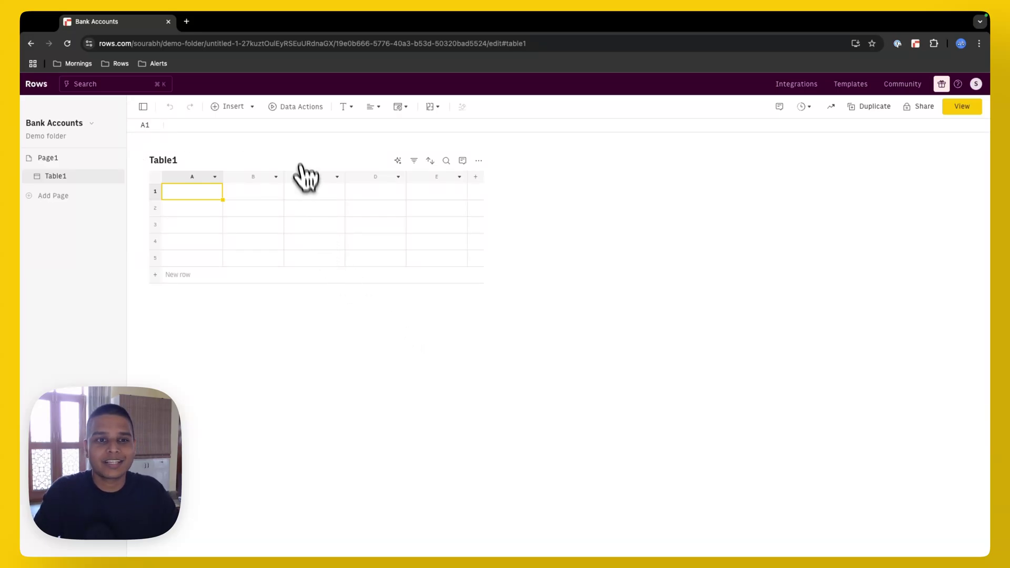
# Search the data actions for "bank account" and choose the action that gets transactions from a bank account.
pyautogui.click(290, 109)
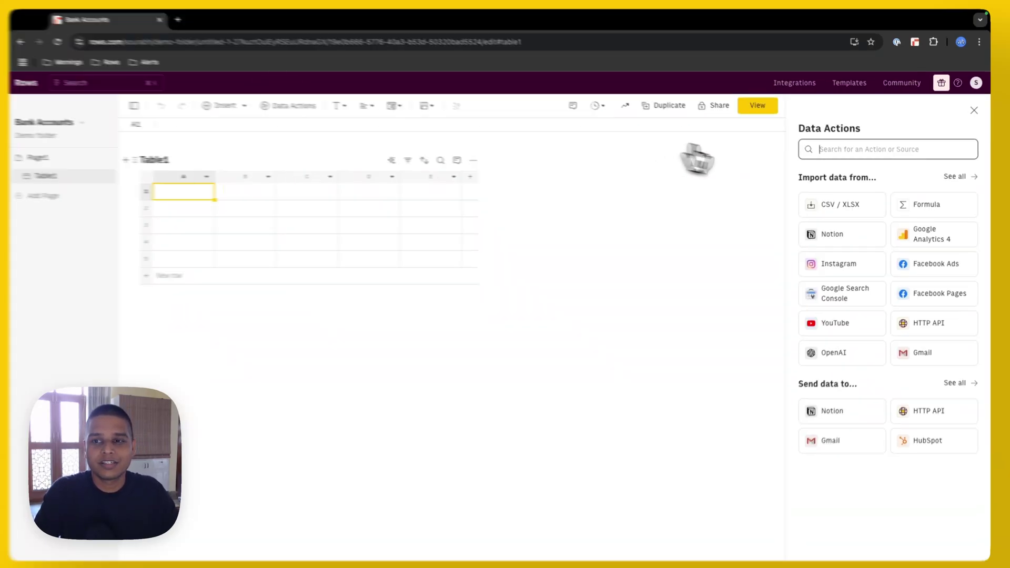
pyautogui.click(827, 153)
pyautogui.write('bank account')
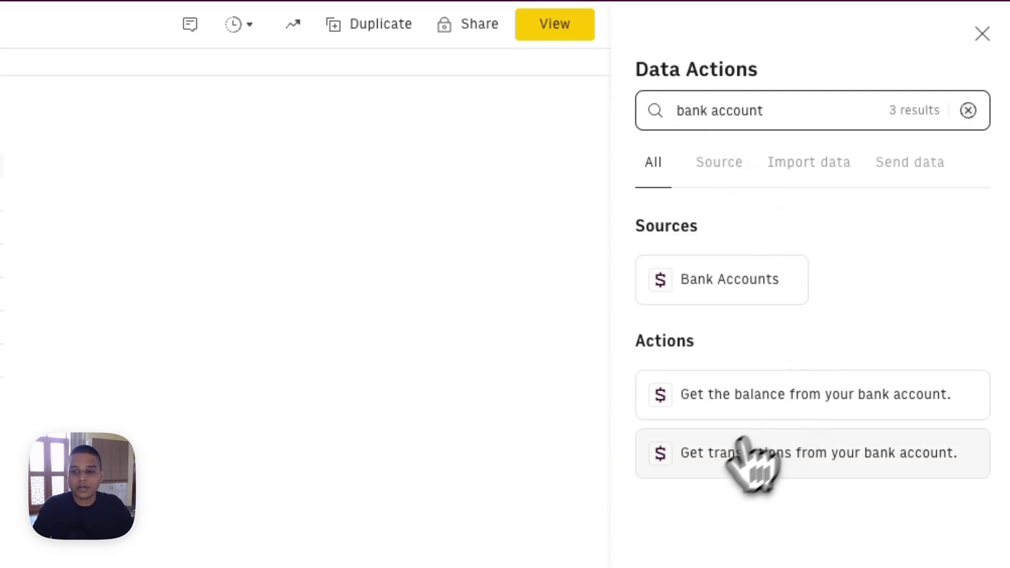
pyautogui.click(793, 467)
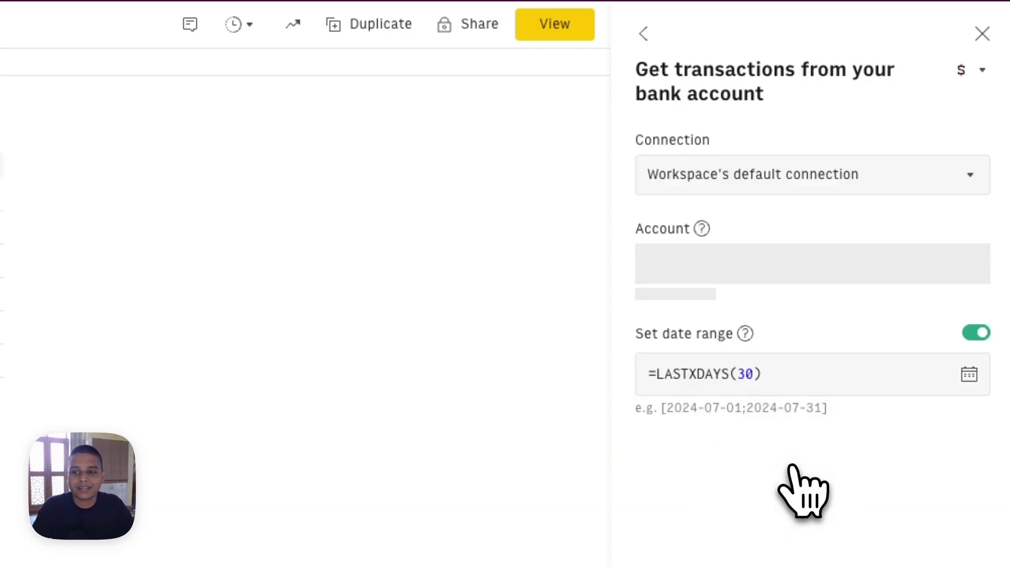
# Set the connection to N26 (DE) and create a data table from the transactions of its Main Account.
pyautogui.click(847, 187)
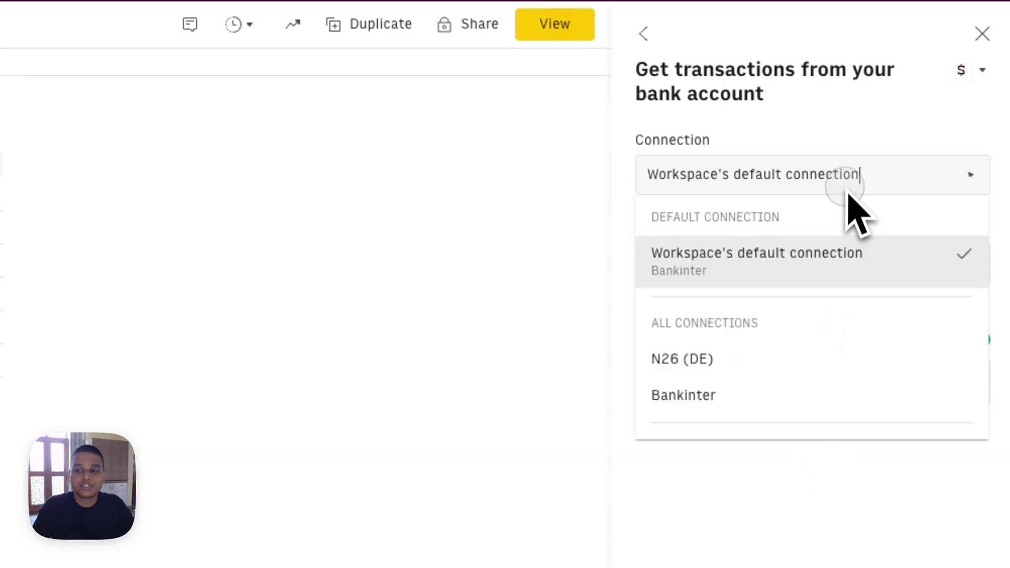
pyautogui.scroll(-1, 836, 294)
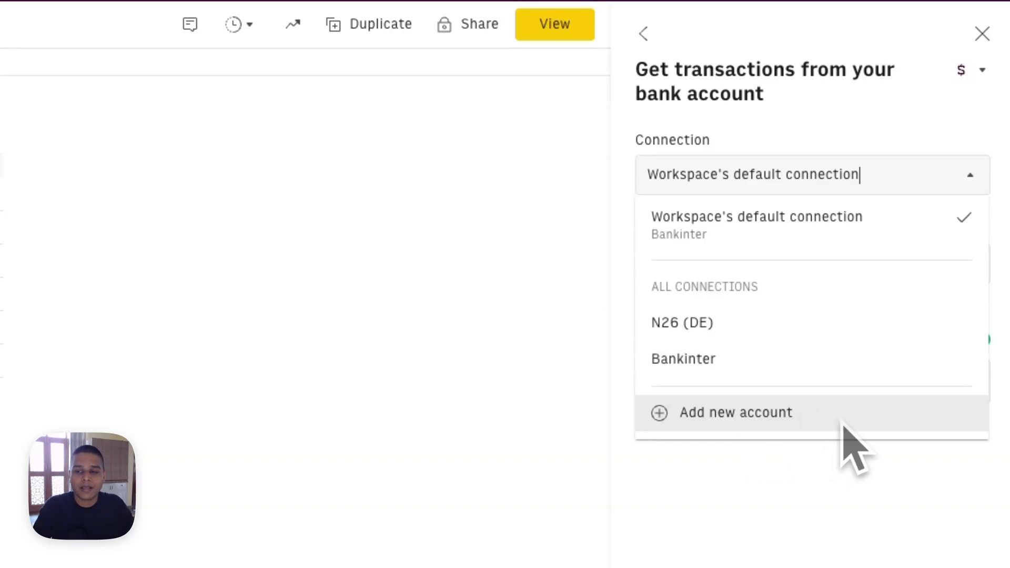
pyautogui.click(816, 324)
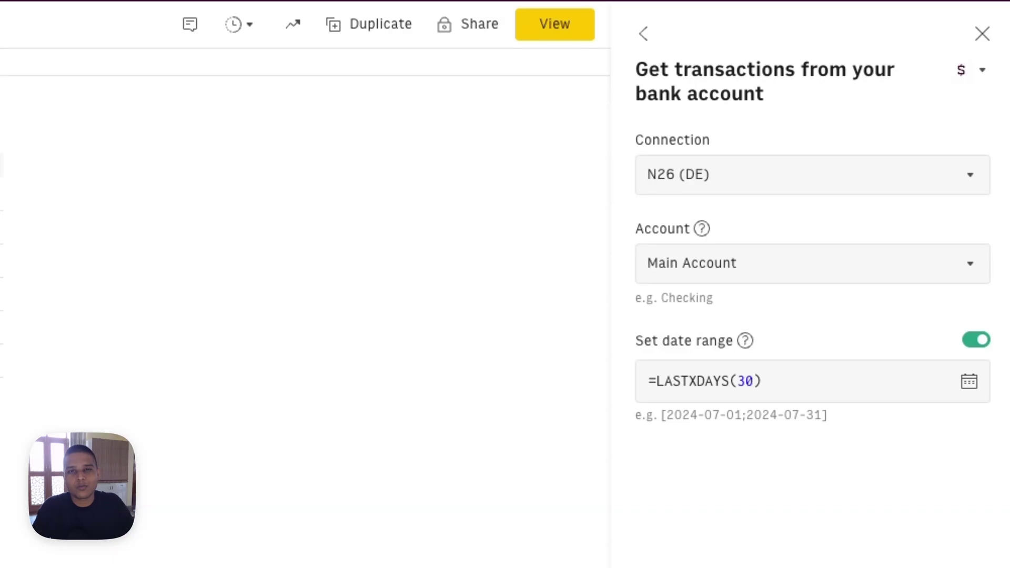
pyautogui.click(828, 264)
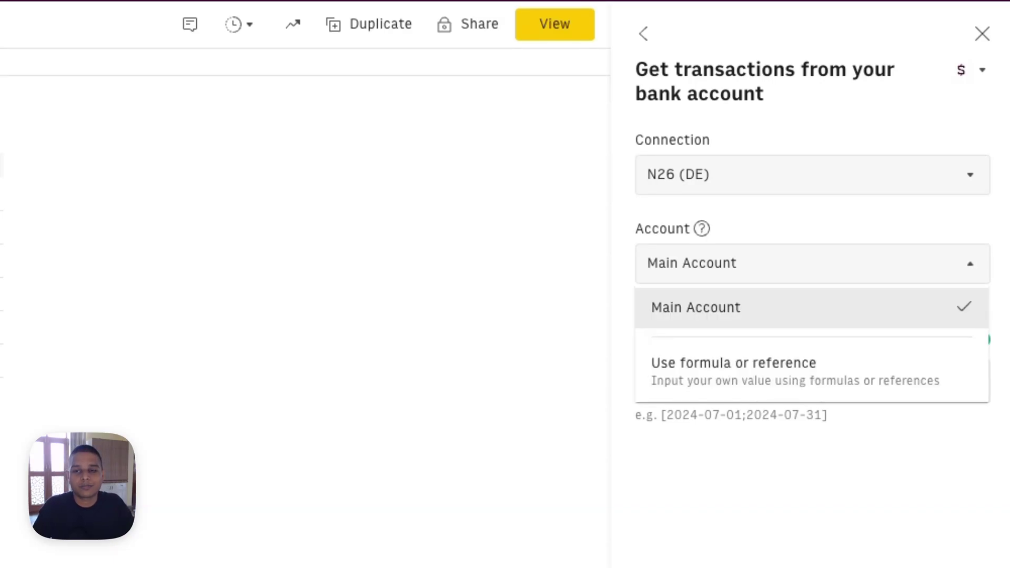
pyautogui.click(834, 269)
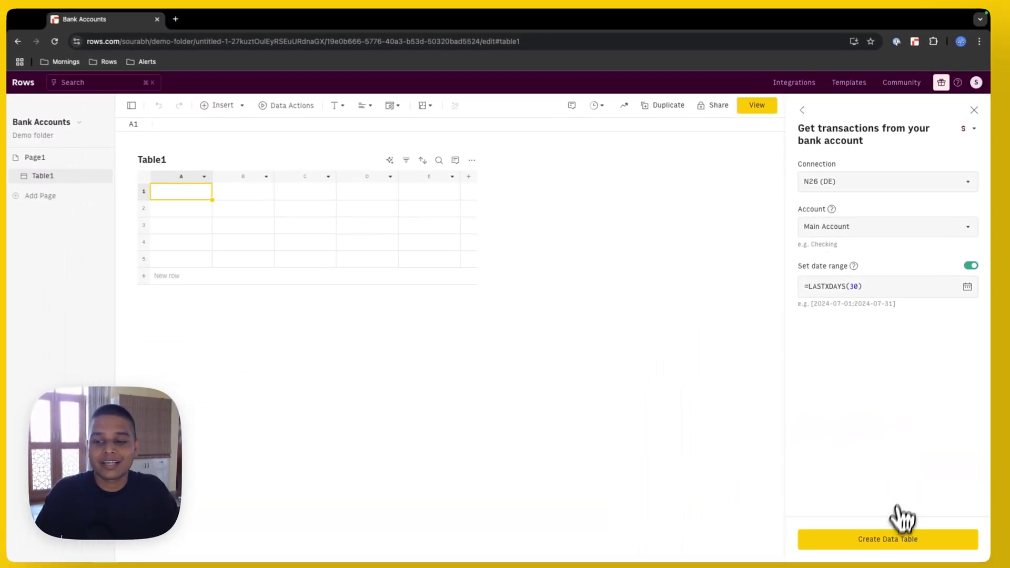
pyautogui.click(894, 540)
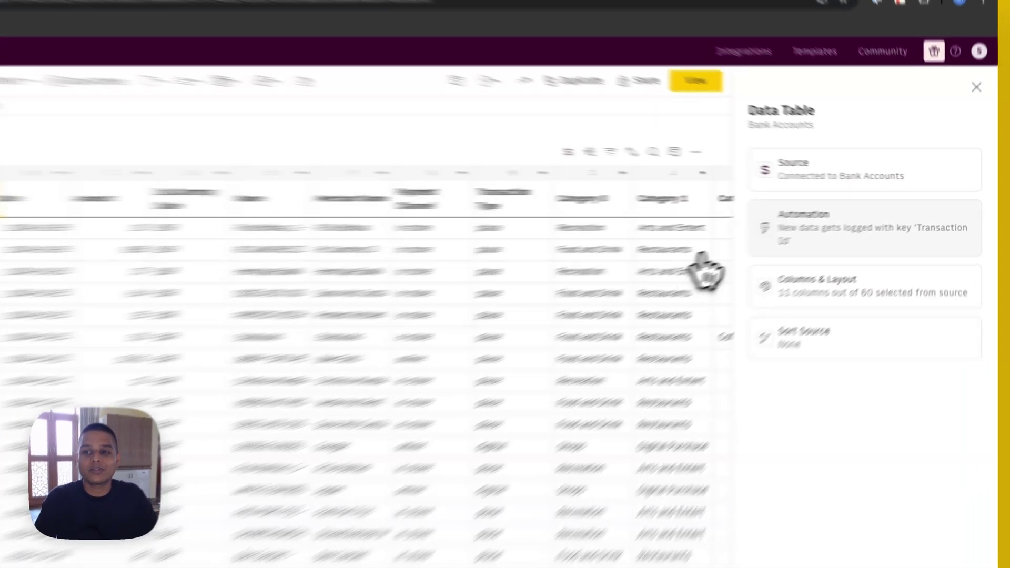
# Turn on the table's scheduled data refresh for every day at 08:20 and view the key column choices of the Log mode.
pyautogui.click(868, 217)
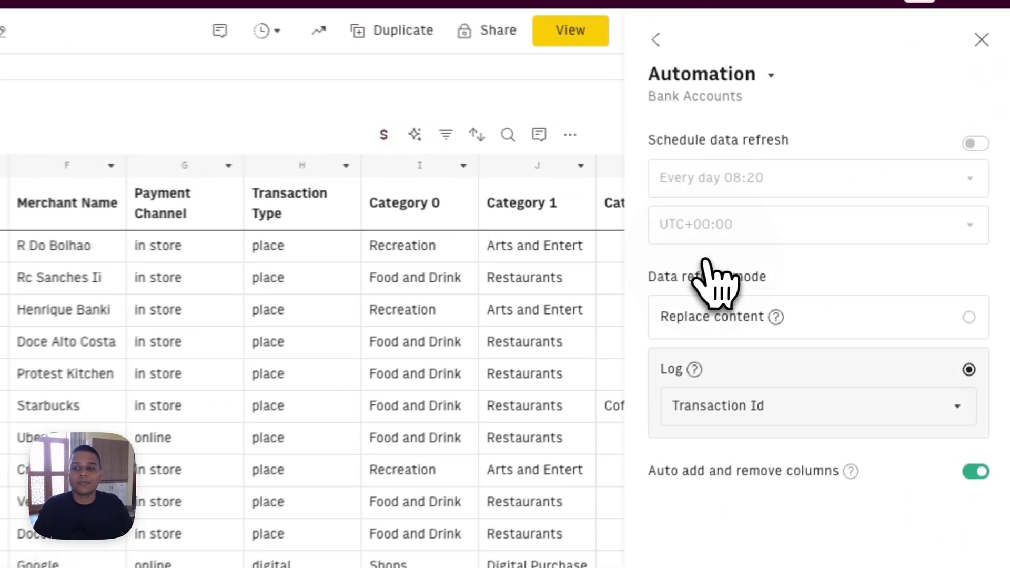
pyautogui.click(974, 142)
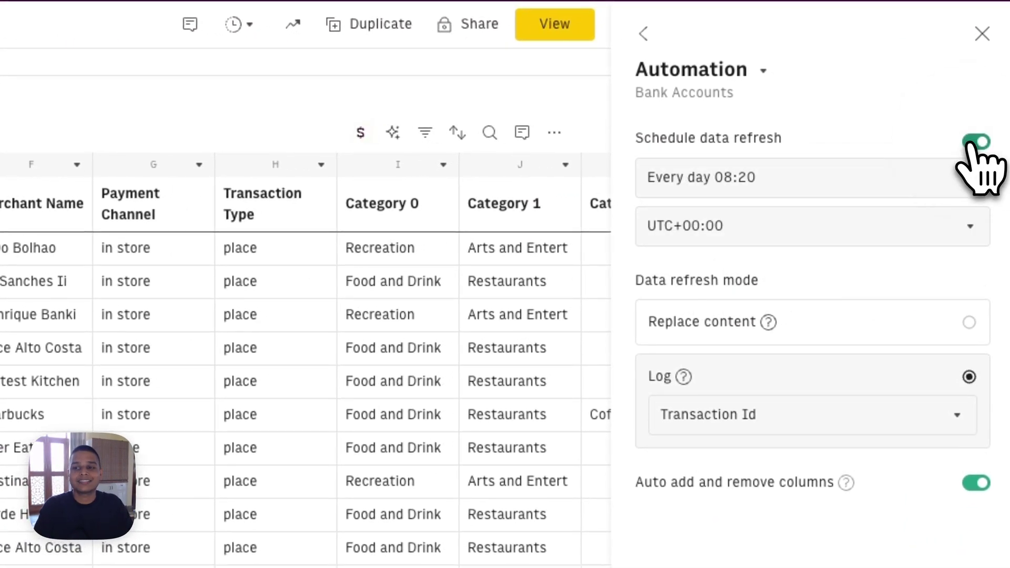
pyautogui.click(901, 182)
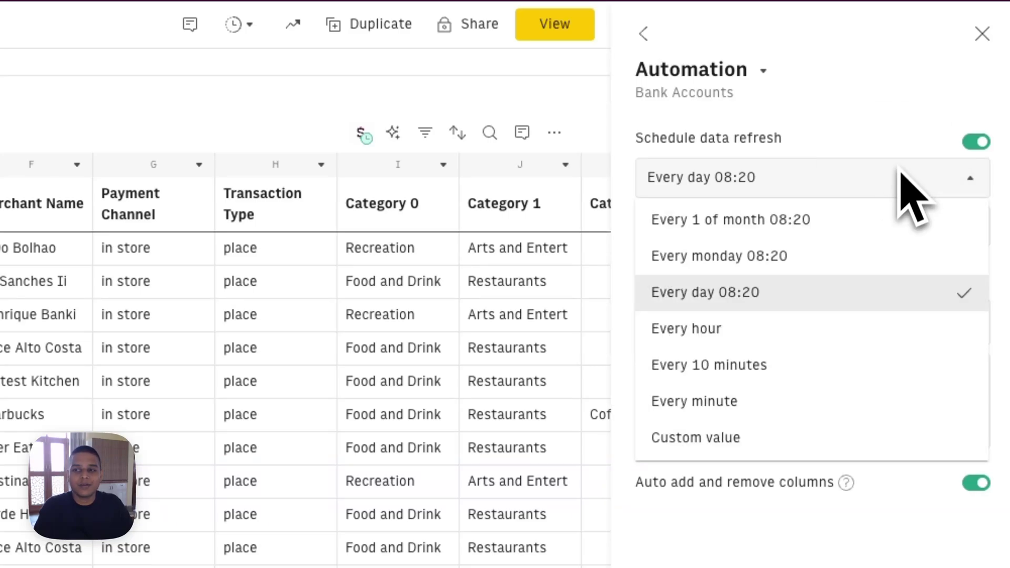
pyautogui.click(900, 174)
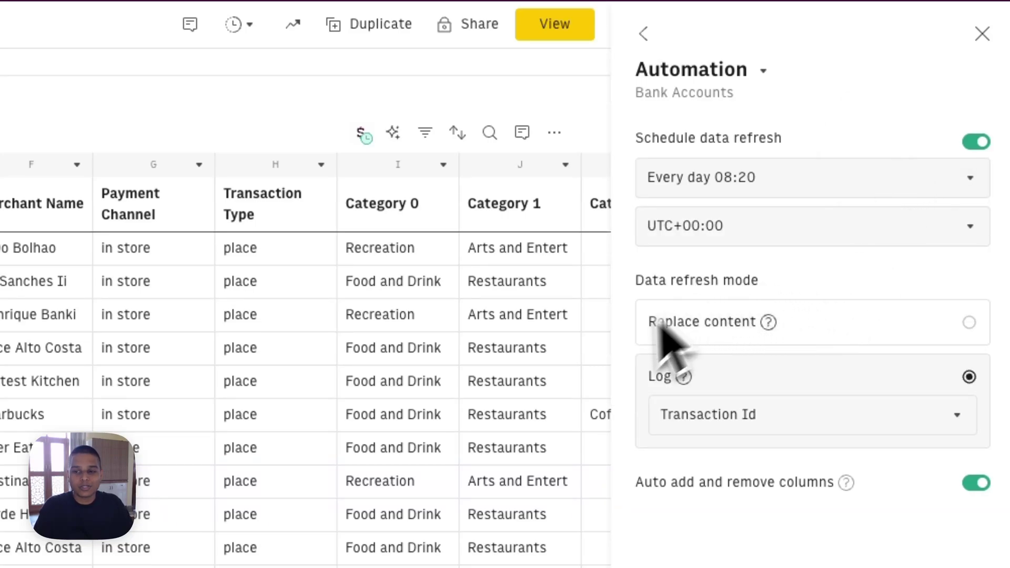
pyautogui.click(797, 415)
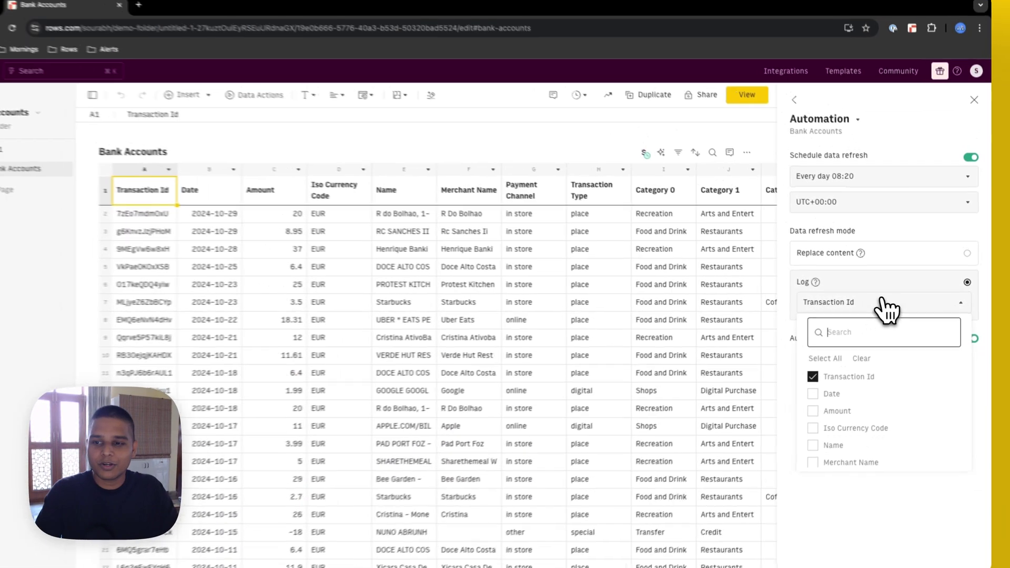
pyautogui.click(808, 307)
pyautogui.click(974, 111)
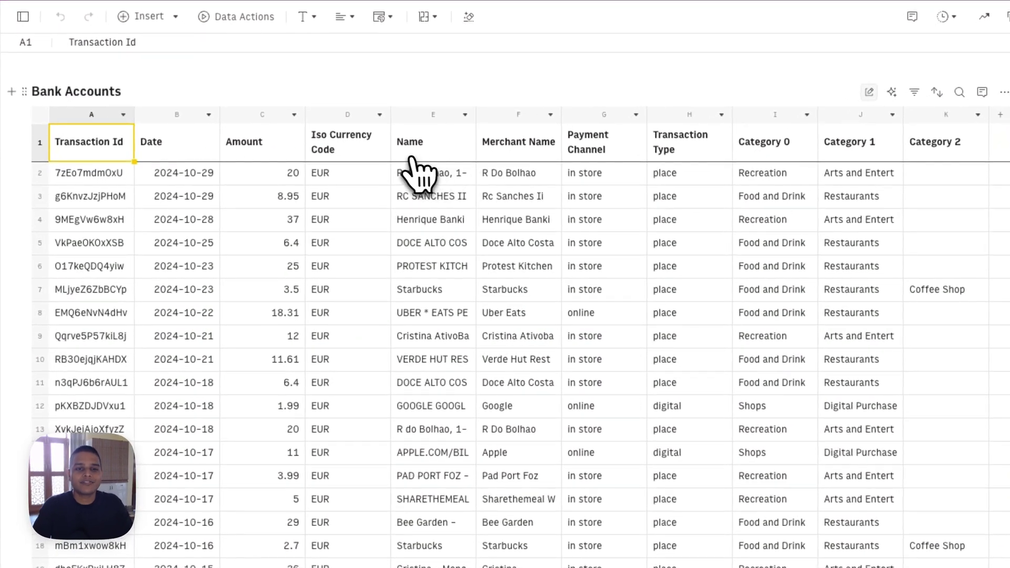
# Delete the Iso Currency Code, Transaction Type and Category 2 columns from the Bank Accounts table.
pyautogui.click(380, 116)
pyautogui.click(451, 491)
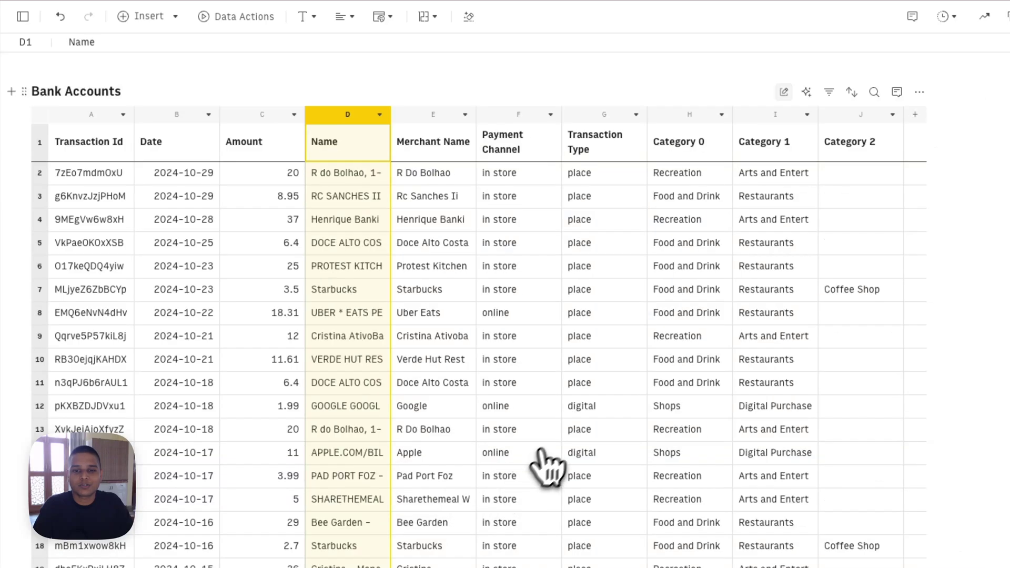
pyautogui.click(606, 141)
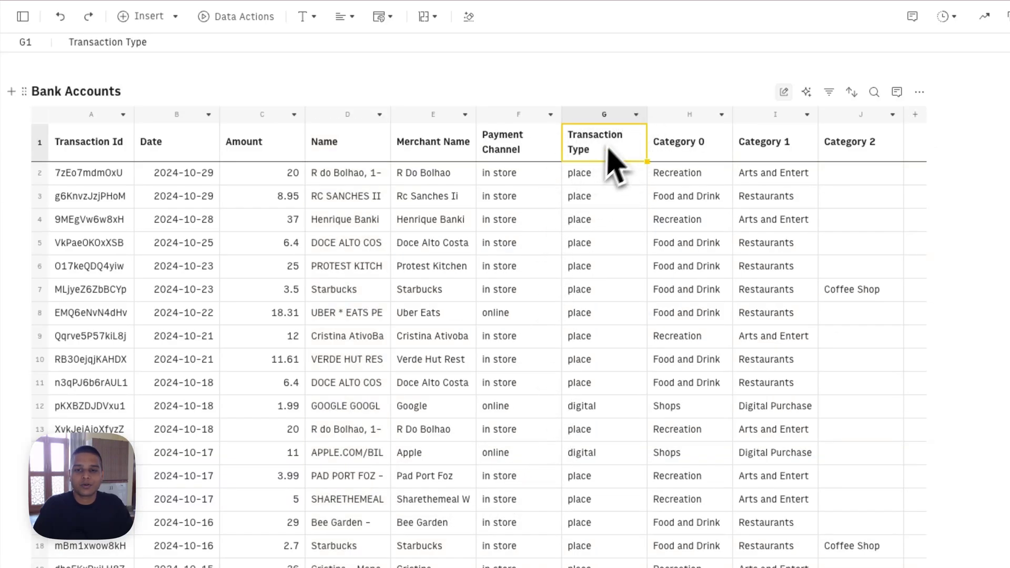
pyautogui.click(636, 115)
pyautogui.click(694, 491)
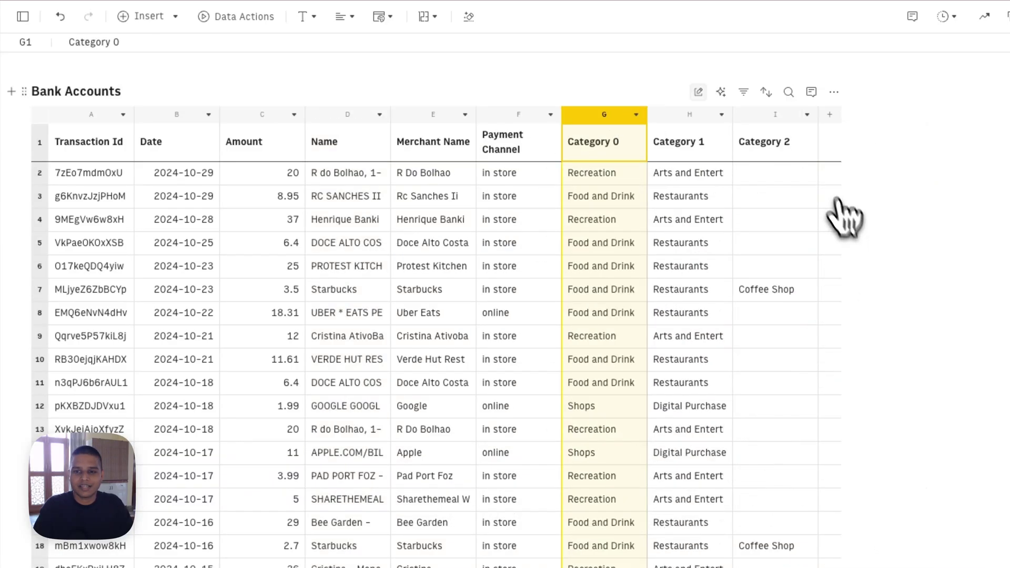
pyautogui.click(807, 115)
pyautogui.click(855, 489)
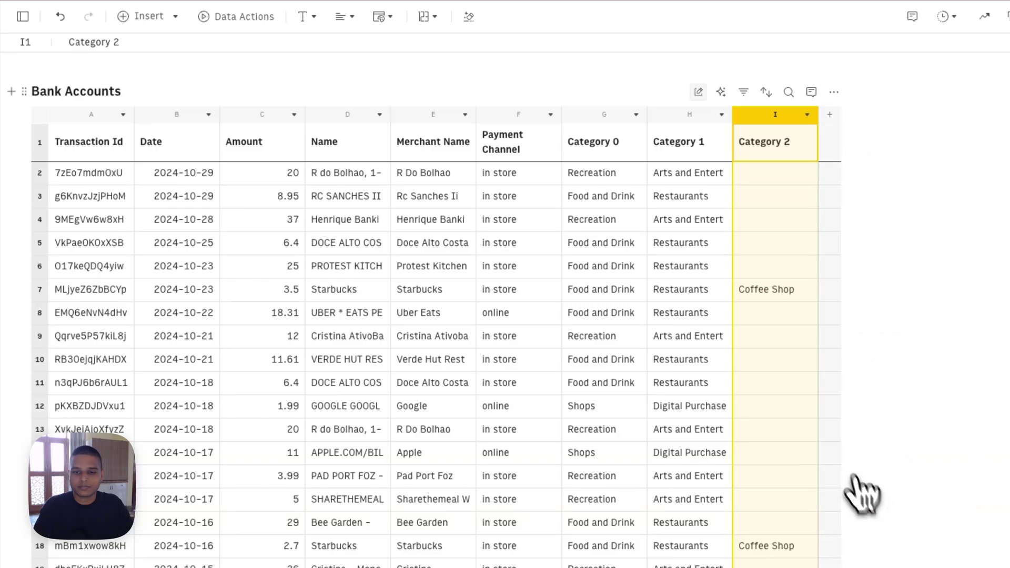
pyautogui.click(605, 142)
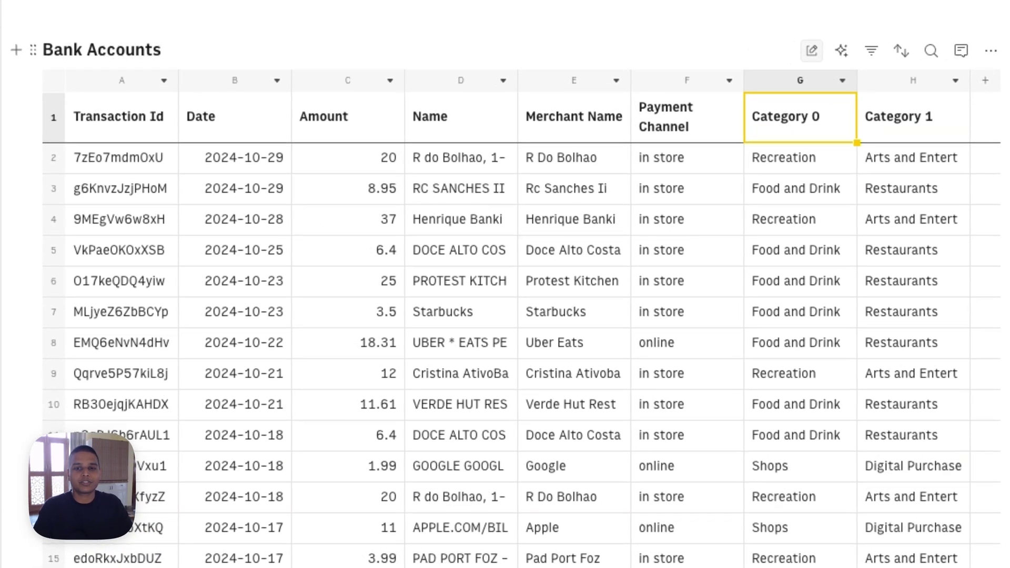
pyautogui.click(842, 80)
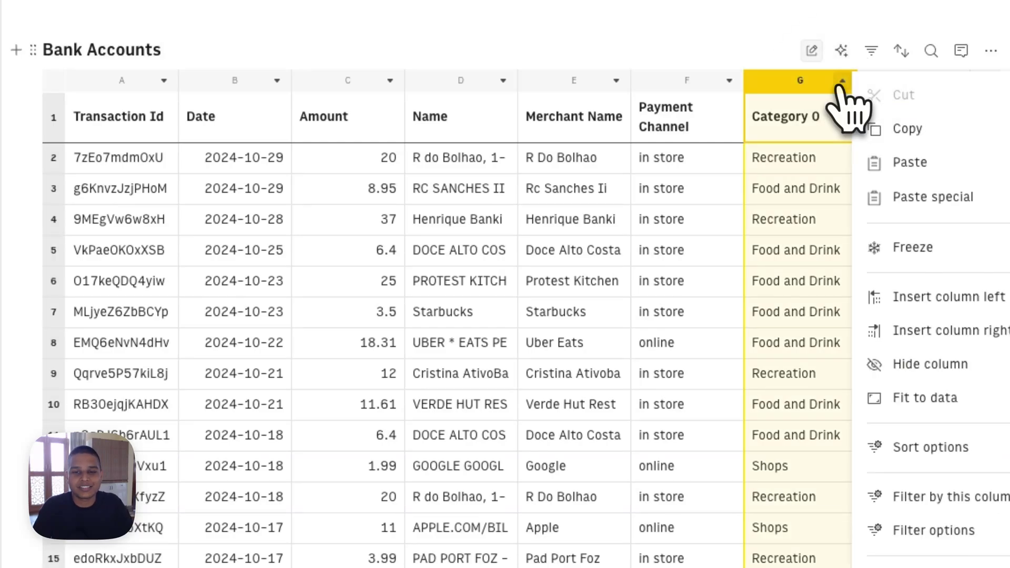
pyautogui.click(825, 195)
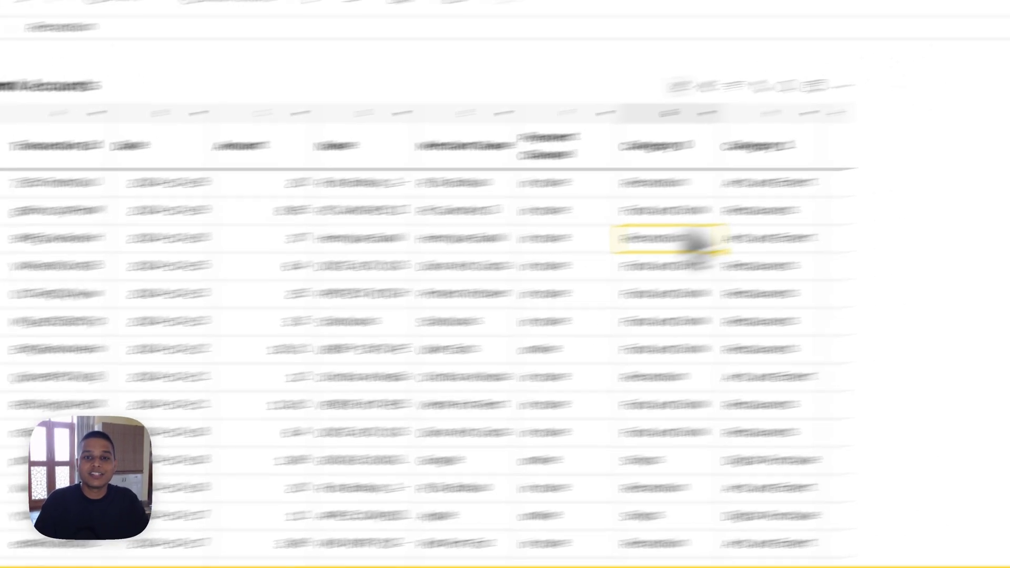
pyautogui.click(797, 222)
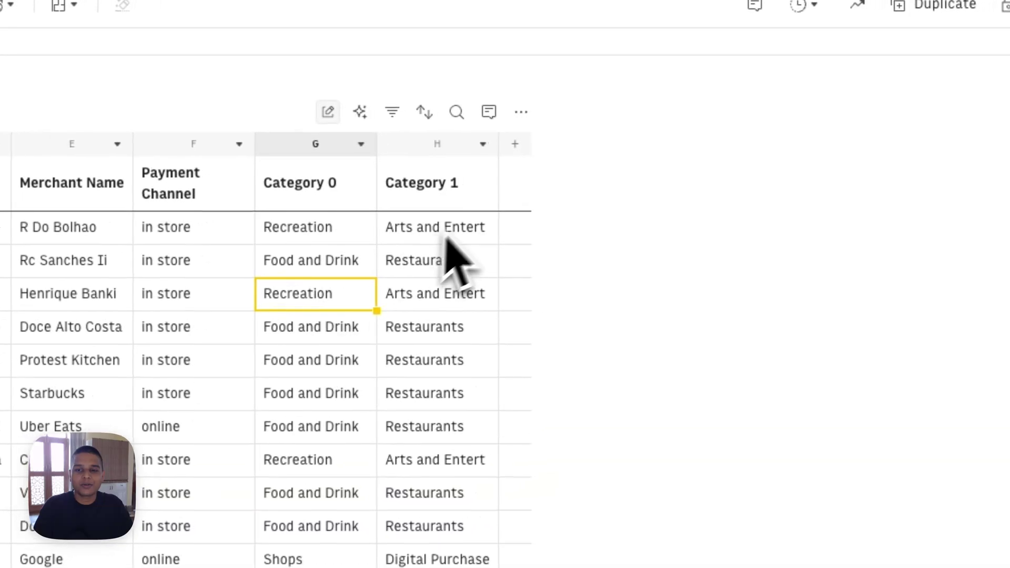
# Add a formula column after Category 1 and name it "AI Classification".
pyautogui.click(514, 188)
pyautogui.click(543, 199)
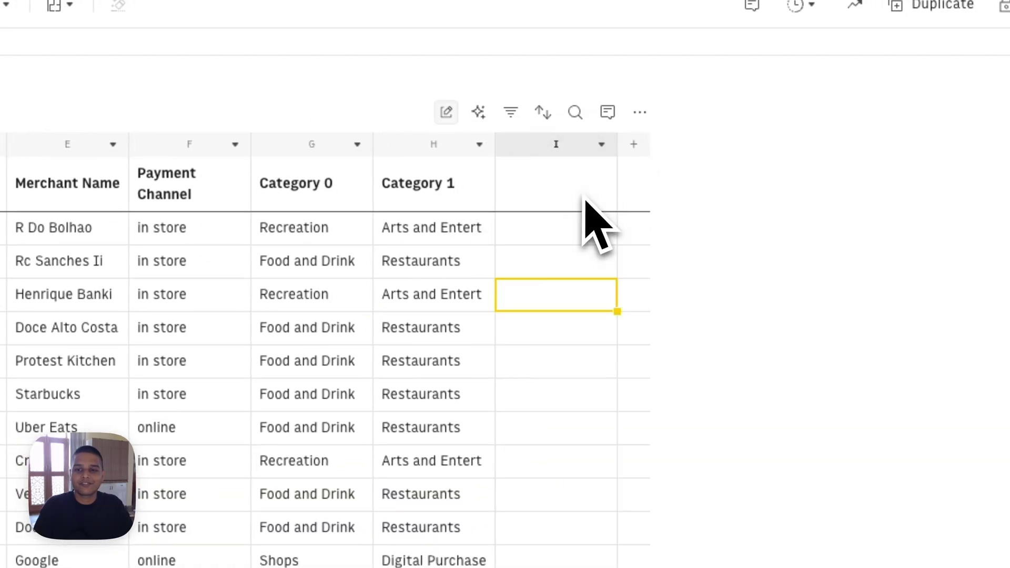
pyautogui.hotkey('ctrl', 'a')
pyautogui.write('AI Clas')
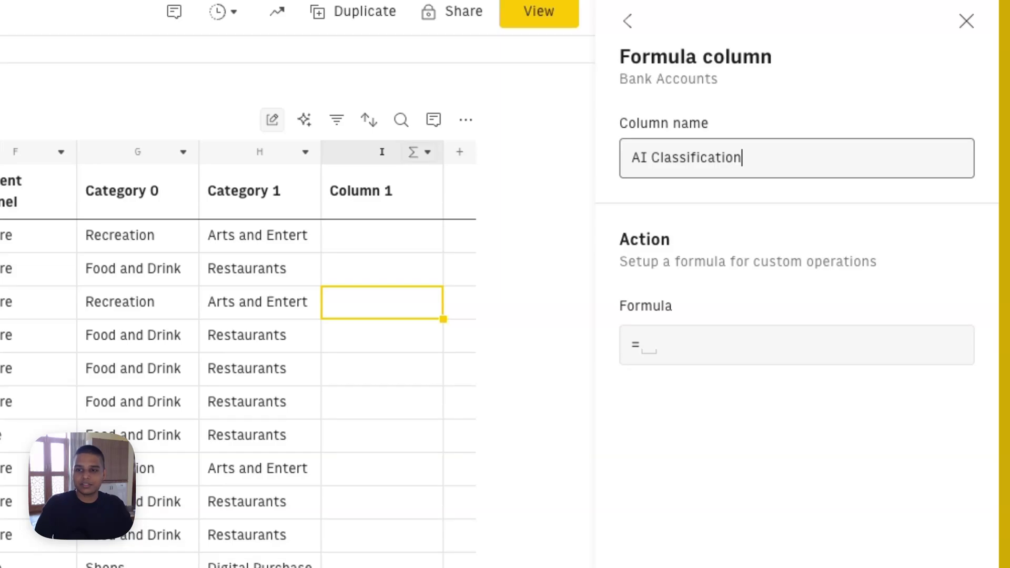
# Set the AI Classification column's formula to =CLASSIFY_OPENAI(D2,"food,shopping,travel,technology,other",false) and save the changes.
pyautogui.click(677, 337)
pyautogui.write('c')
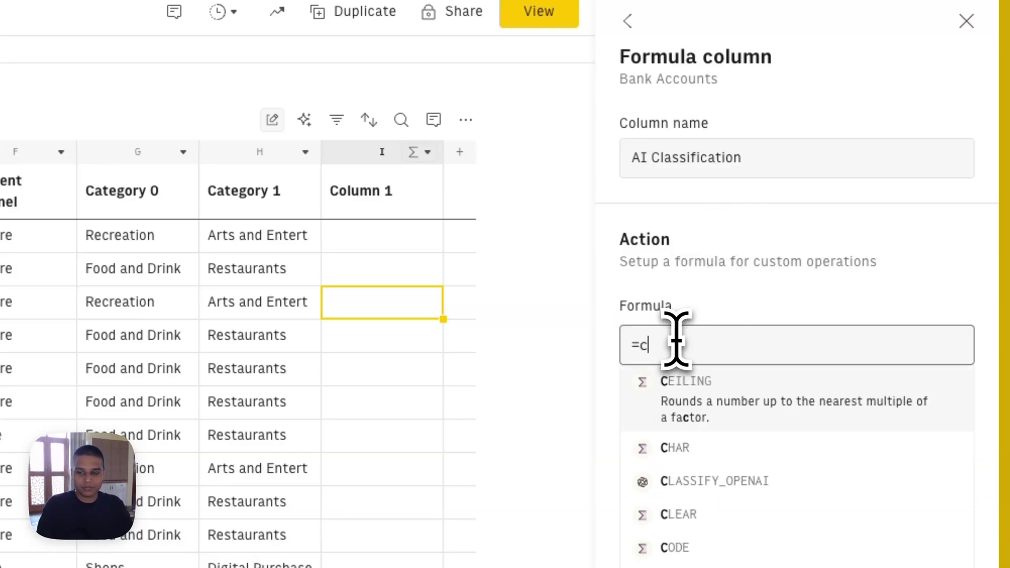
pyautogui.write('lass')
pyautogui.click(710, 400)
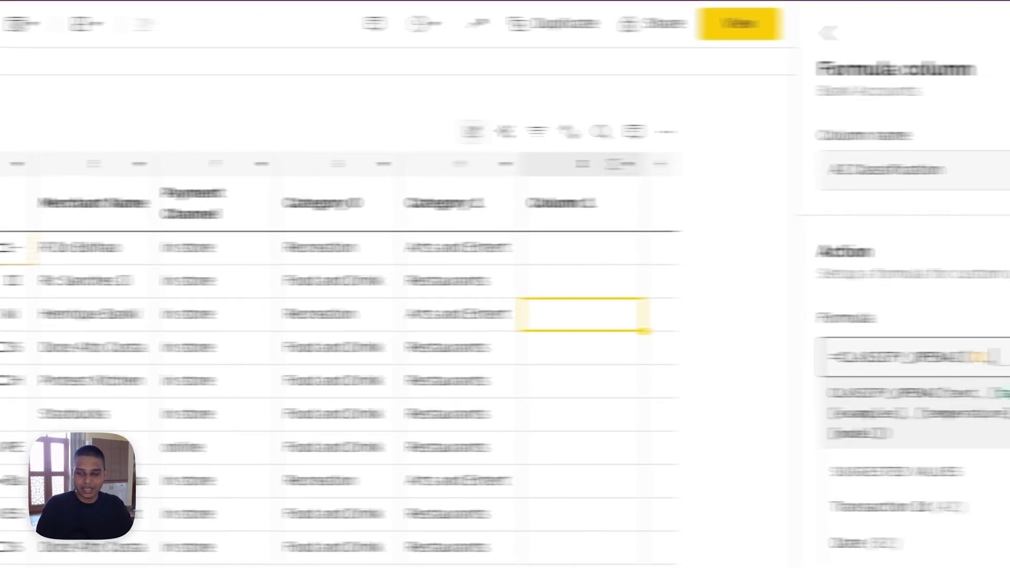
pyautogui.write('"')
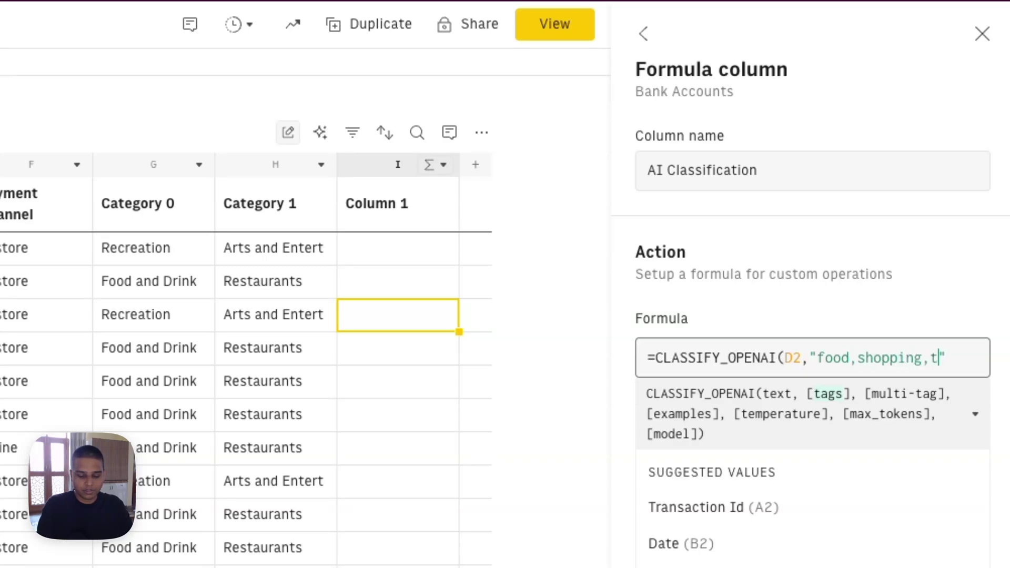
pyautogui.write('food,shopping,travel,technology,other')
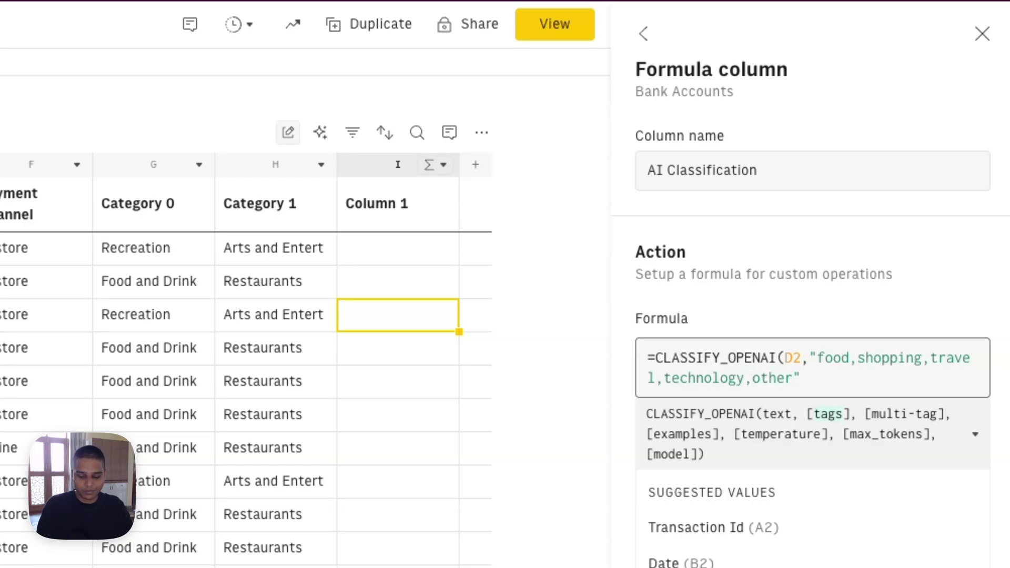
pyautogui.write('false)')
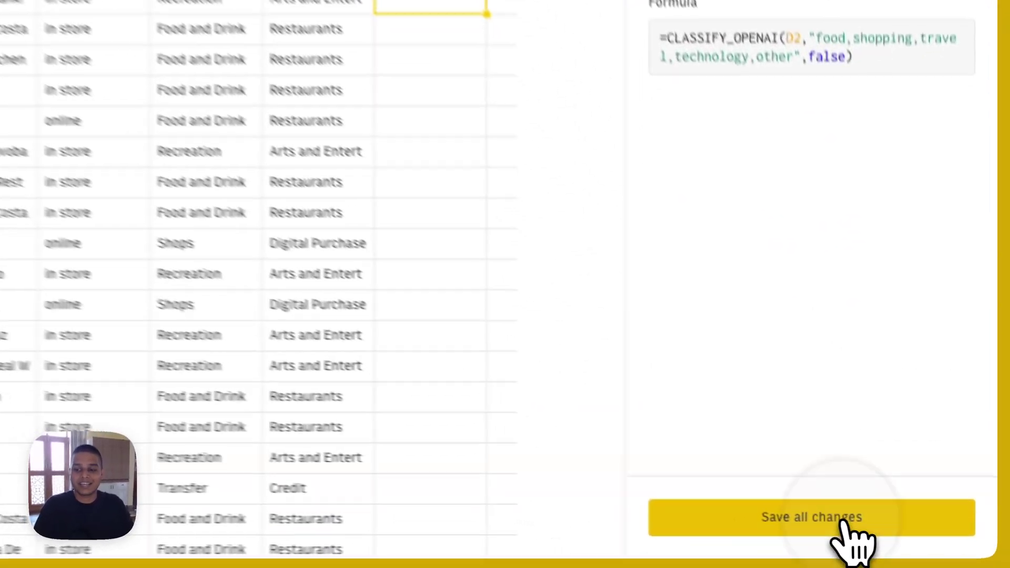
pyautogui.click(909, 556)
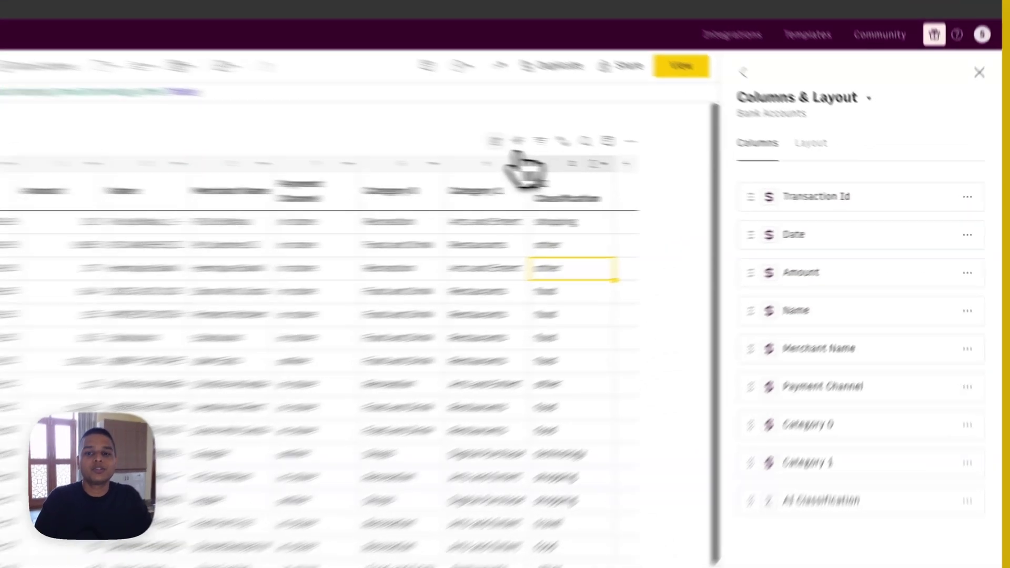
# Ask the AI Analyst to "add a column with week number based on date" to the Bank Accounts table.
pyautogui.click(643, 160)
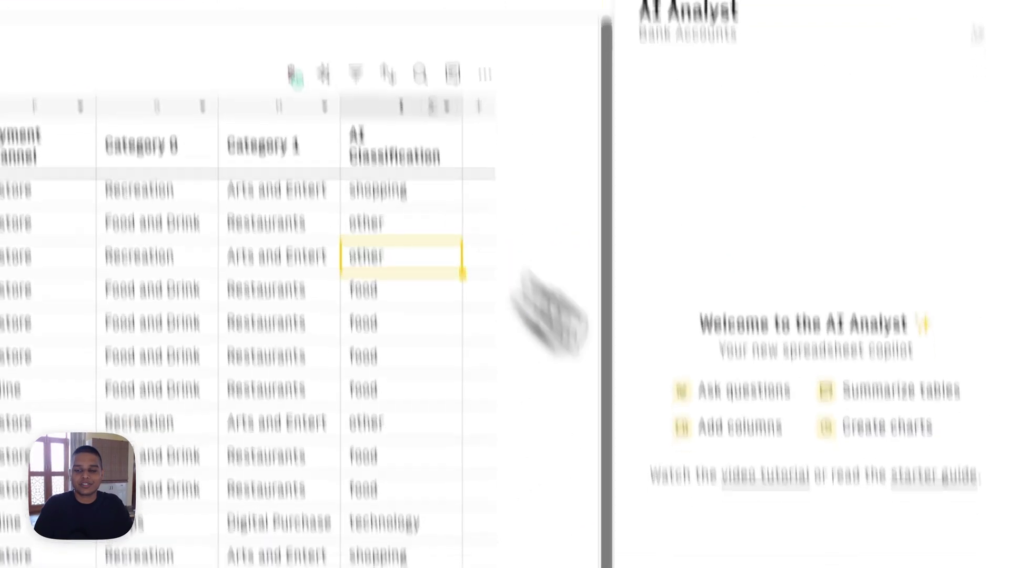
pyautogui.click(692, 509)
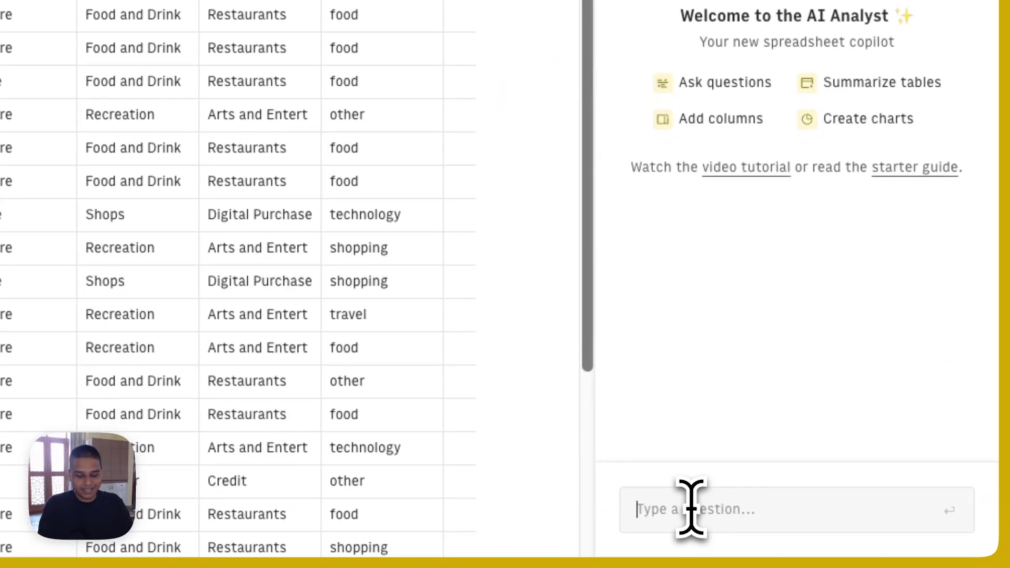
pyautogui.write('add a column with week number based')
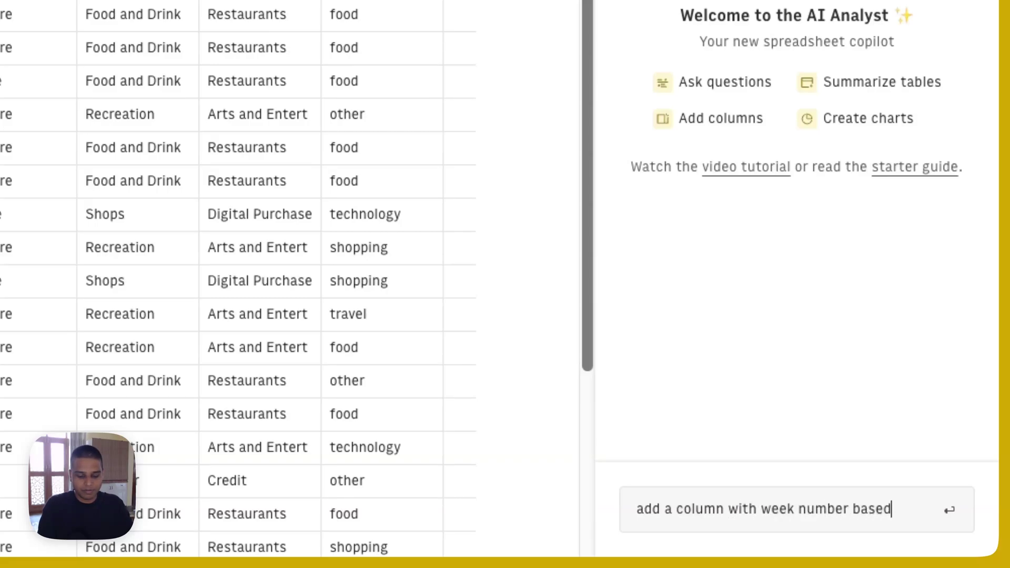
pyautogui.write(' on date')
pyautogui.press('Return')
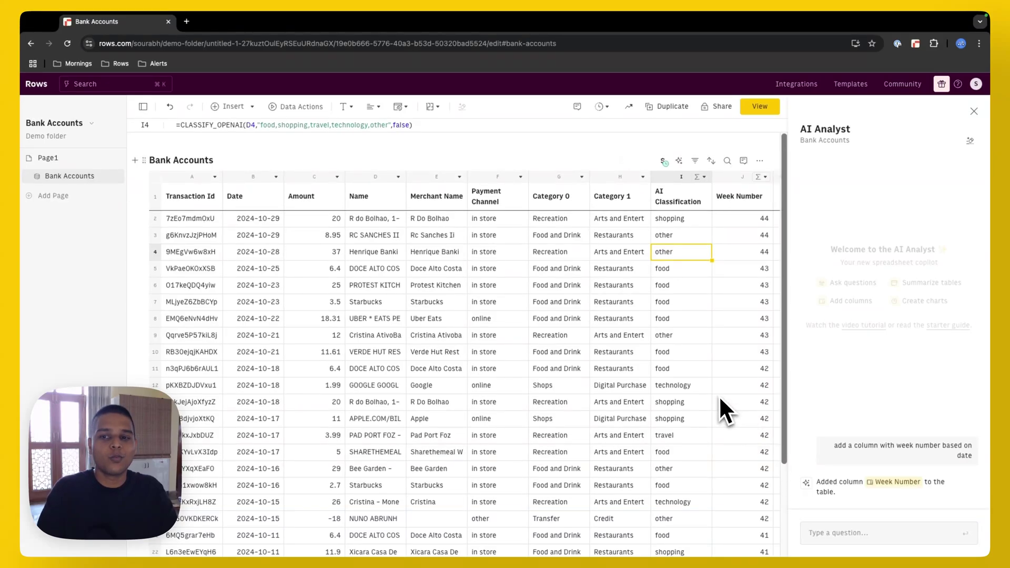
# Check the added Week Number column and the formula in one of its cells.
pyautogui.hscroll(2, 722, 414)
pyautogui.hscroll(-2, 722, 413)
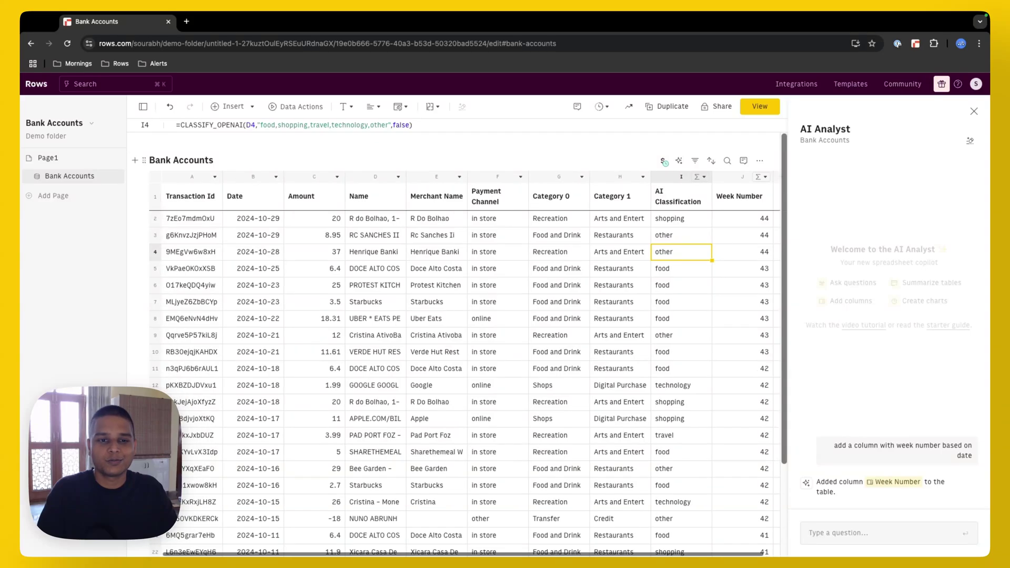
pyautogui.click(722, 408)
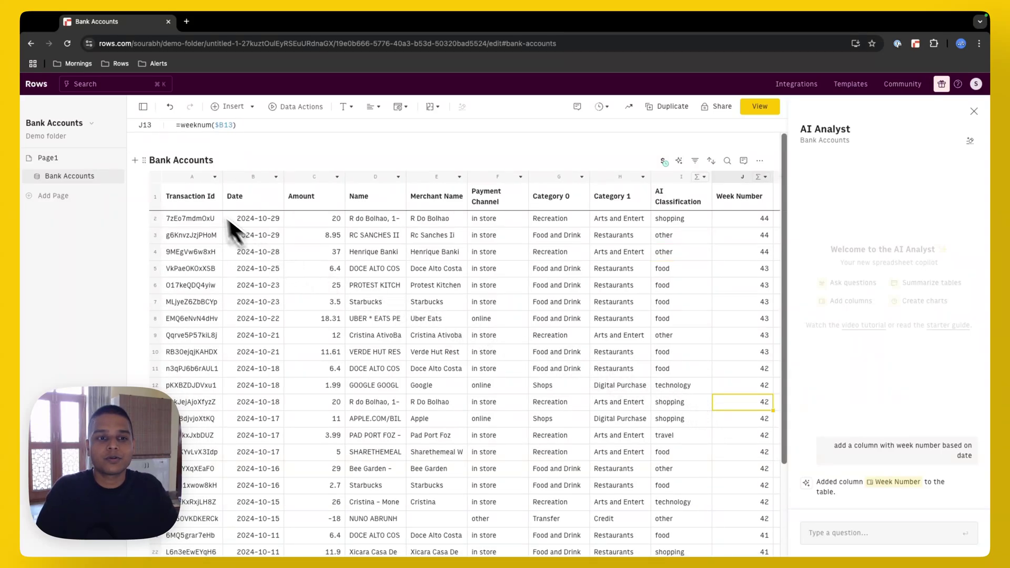
# Insert a pivot table based on all columns of the Bank Accounts table, from Transaction Id to Week Number.
pyautogui.moveTo(200, 197); pyautogui.dragTo(662, 205)
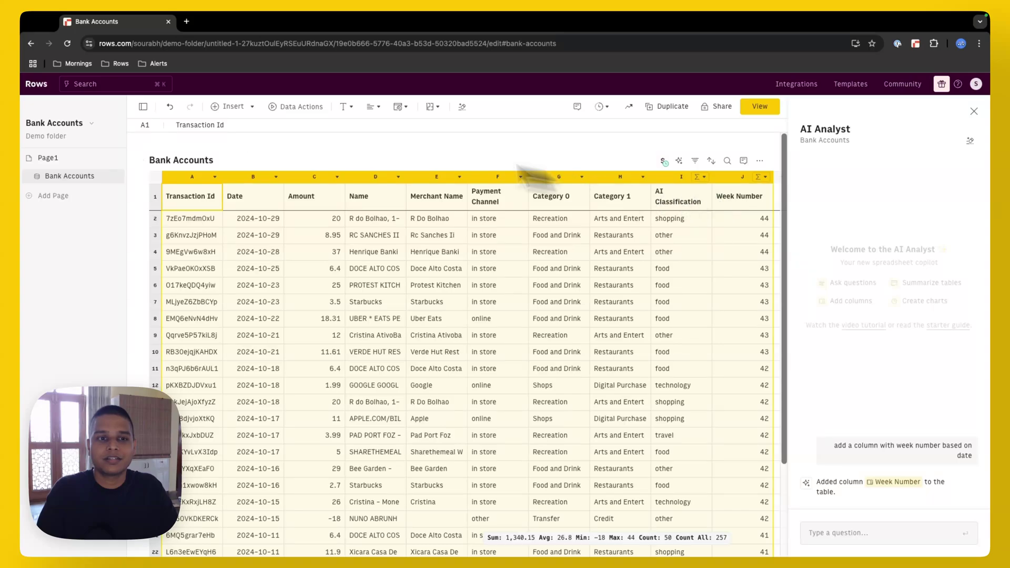
pyautogui.click(233, 107)
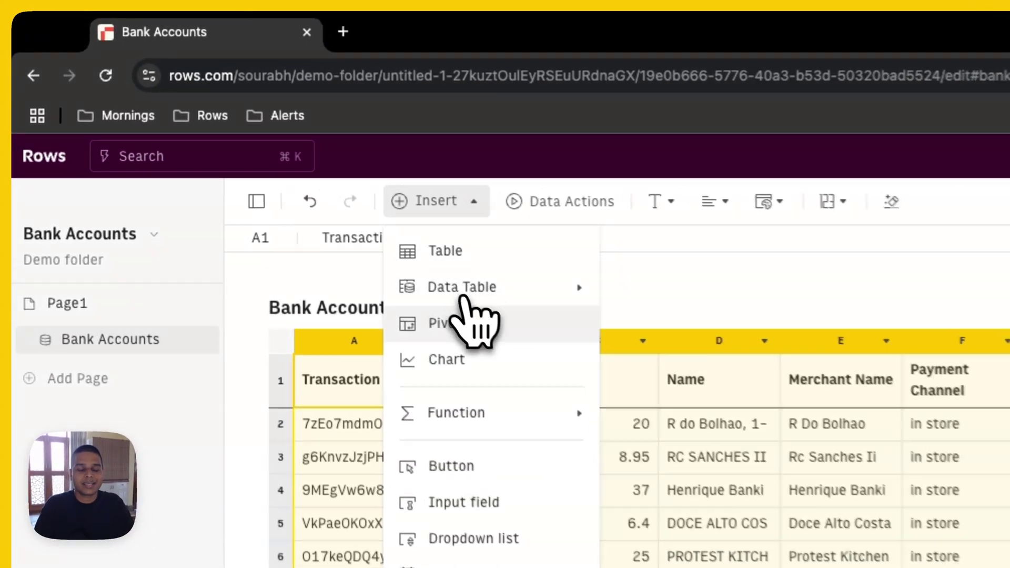
pyautogui.click(466, 316)
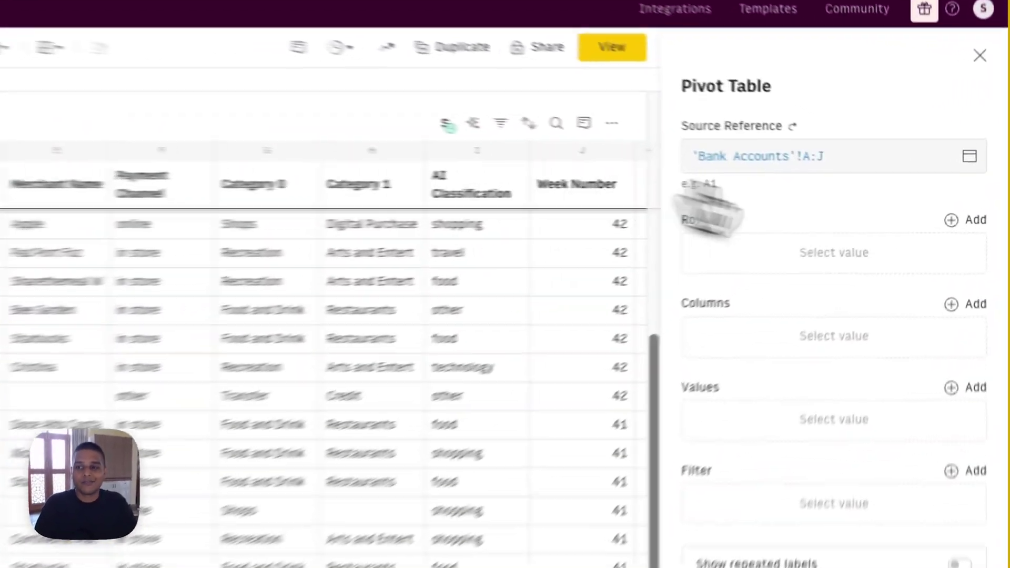
# Set the pivot table's rows to AI Classification and its columns to Week Number.
pyautogui.click(964, 207)
pyautogui.scroll(-2, 929, 274)
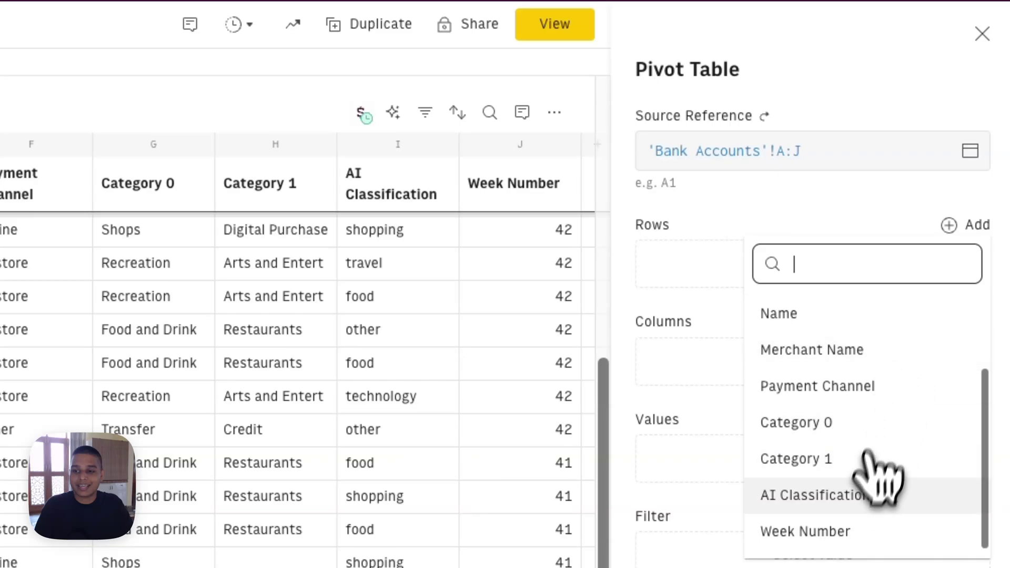
pyautogui.click(868, 492)
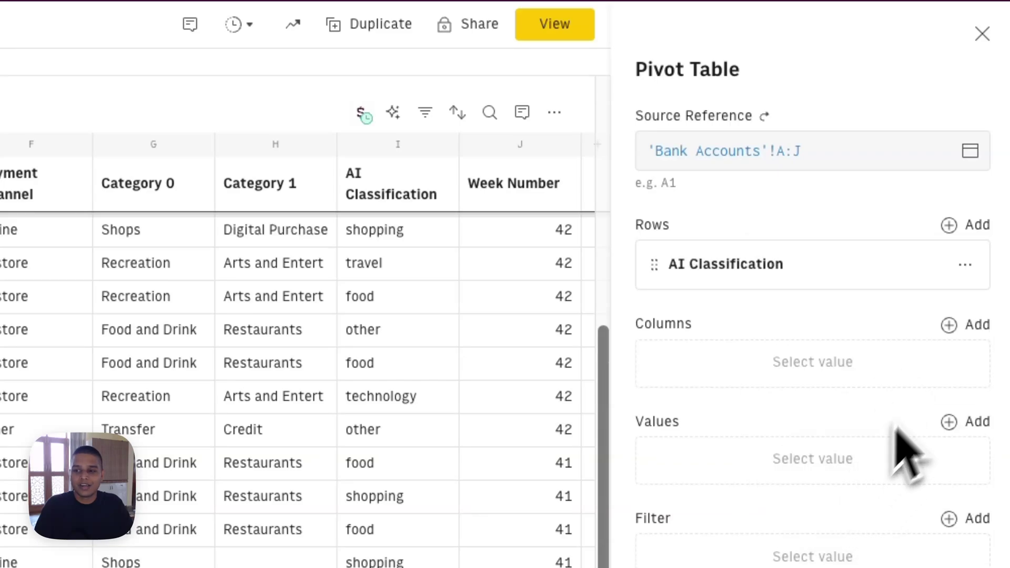
pyautogui.click(949, 324)
pyautogui.scroll(-2, 894, 537)
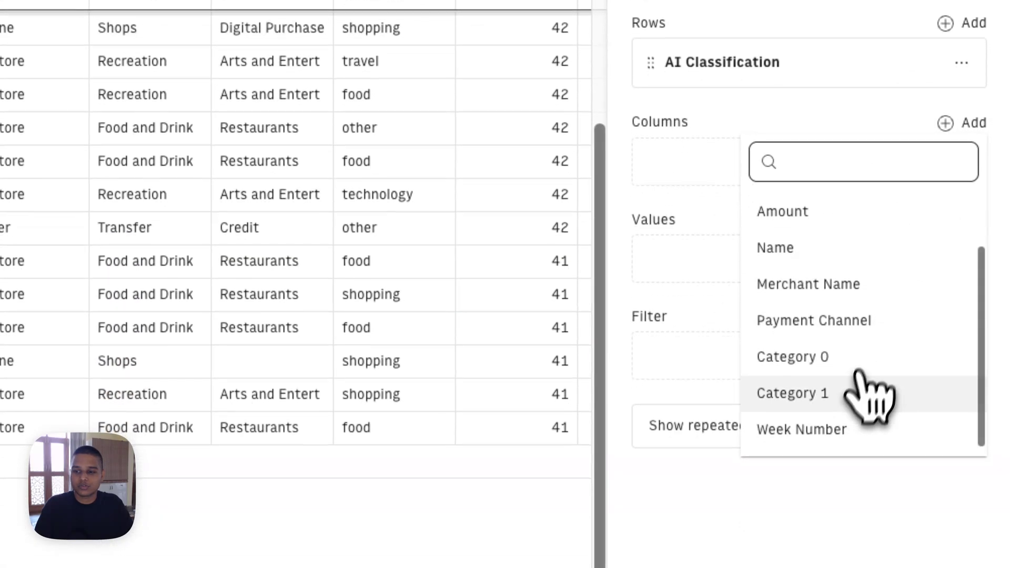
pyautogui.click(858, 429)
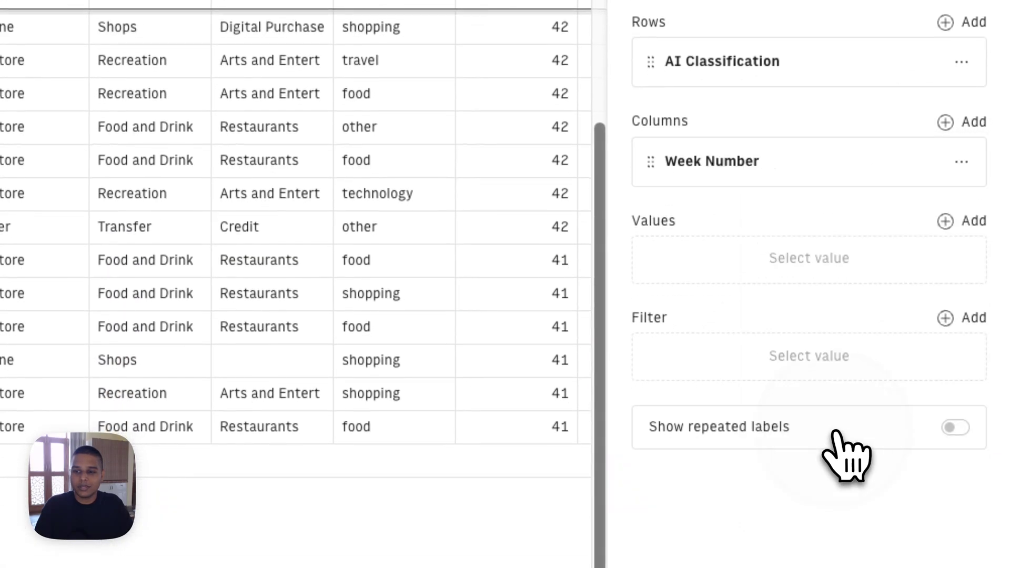
# Add Amount as the pivot table's value summarized by SUM, and close the pivot settings.
pyautogui.click(967, 222)
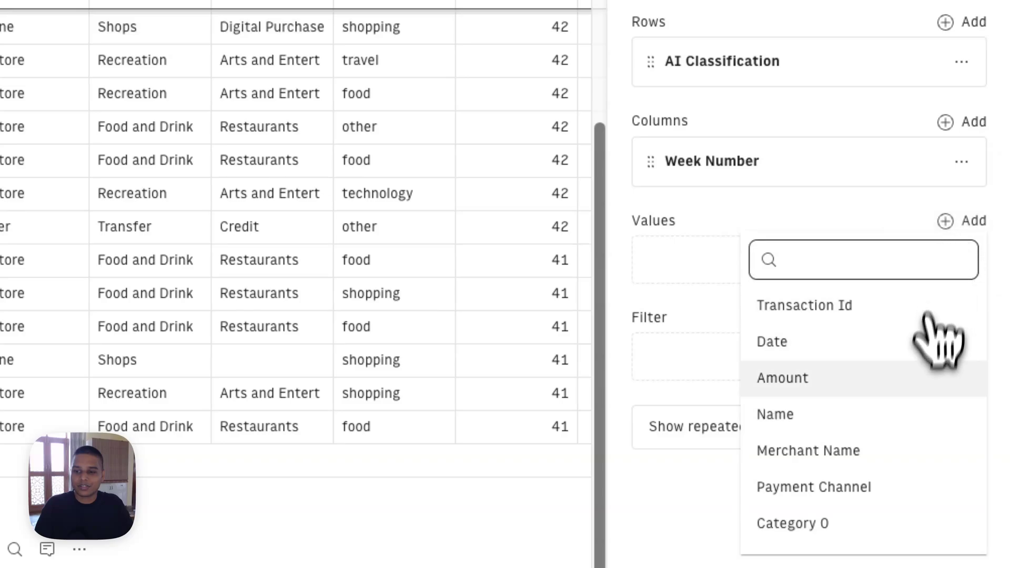
pyautogui.scroll(-1, 926, 368)
pyautogui.click(875, 345)
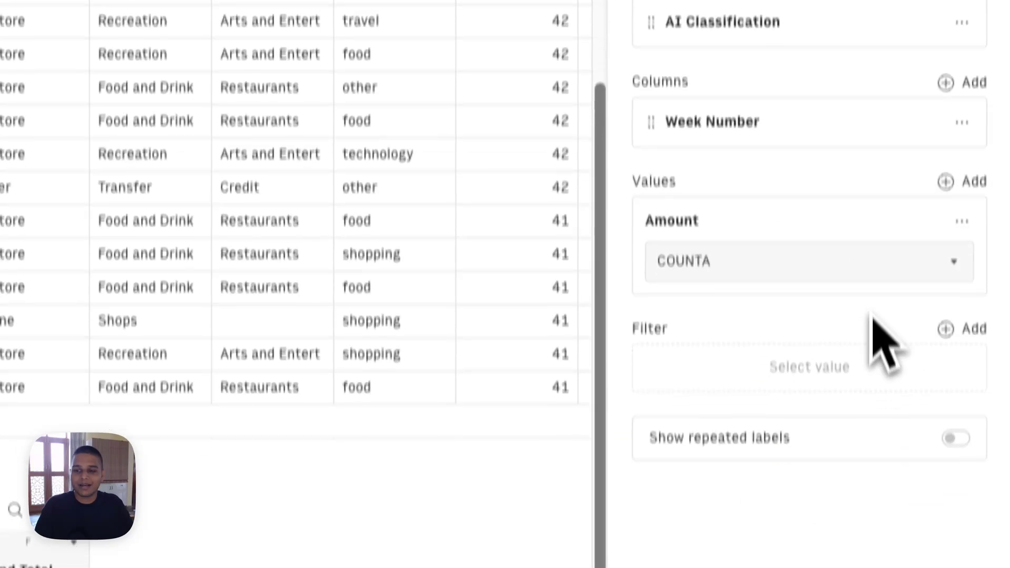
pyautogui.click(789, 310)
pyautogui.scroll(-1, 792, 416)
pyautogui.click(737, 500)
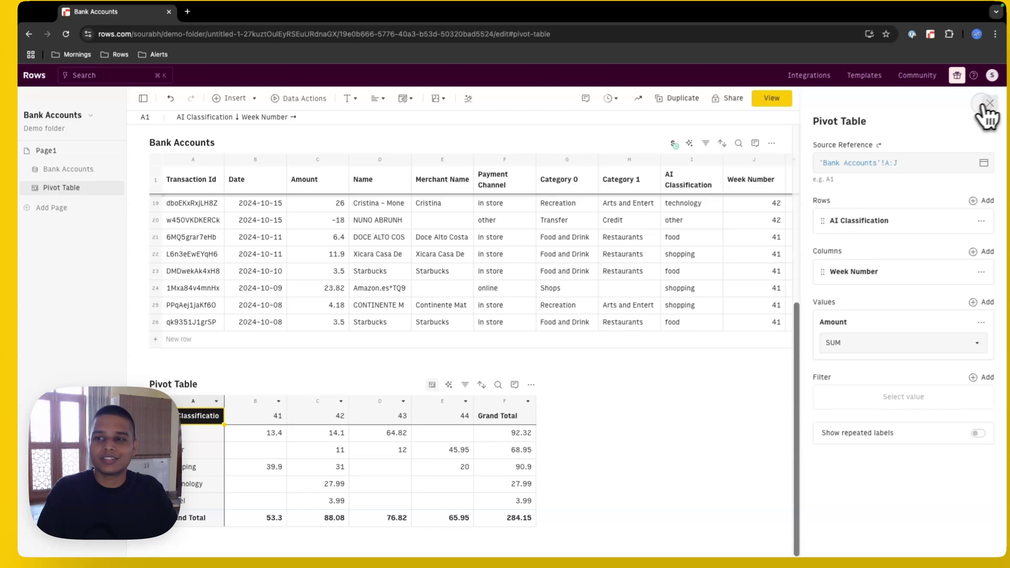
pyautogui.click(984, 111)
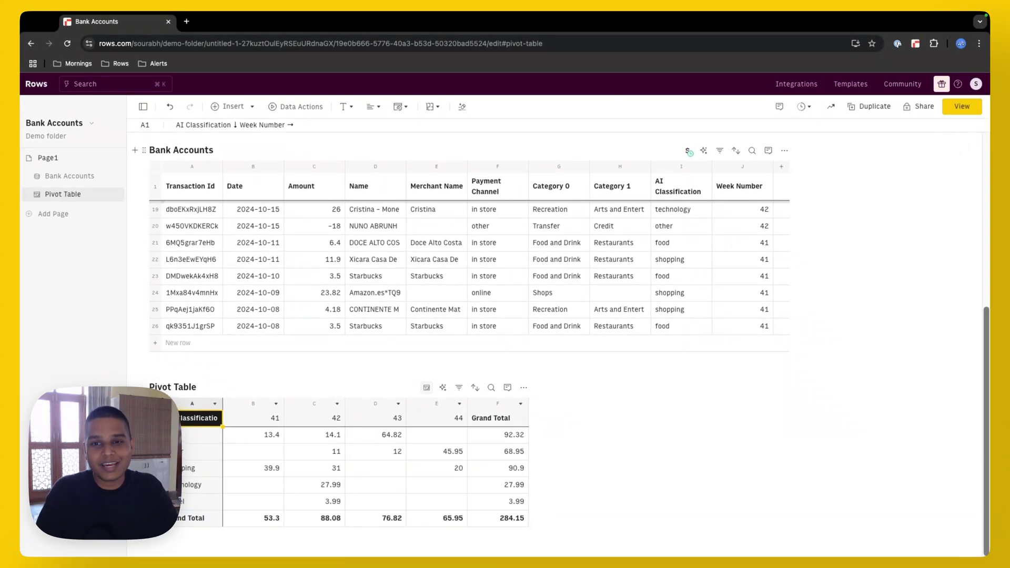
# Add a standard column after Week Number in the Bank Accounts table and name it "Manual Classification".
pyautogui.scroll(6, 552, 316)
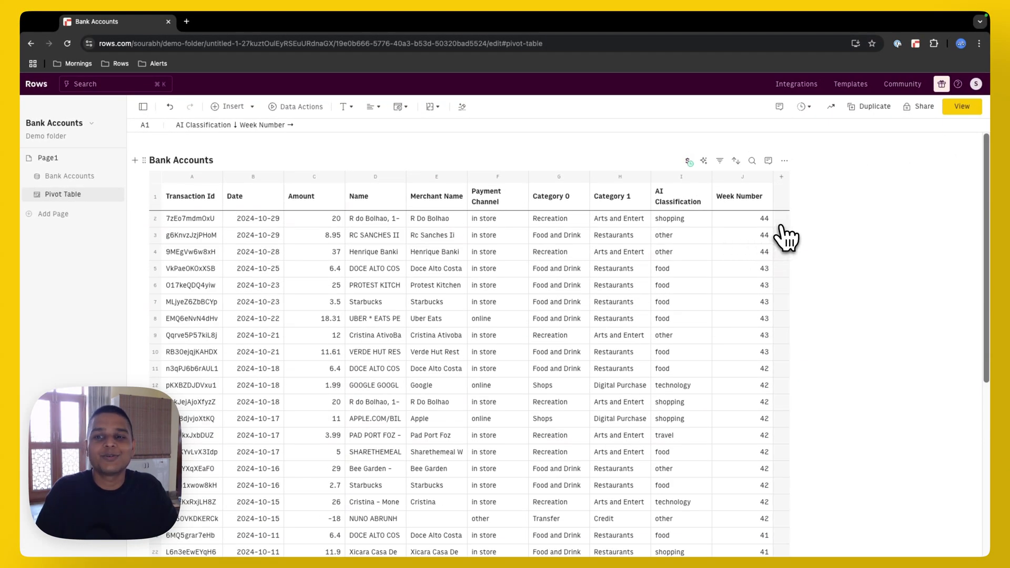
pyautogui.click(705, 251)
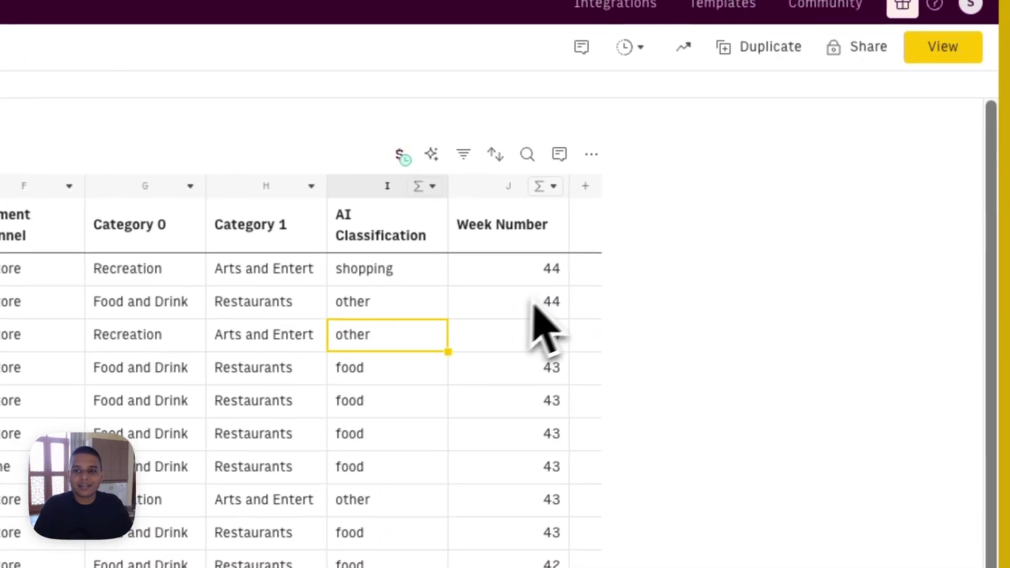
pyautogui.click(791, 220)
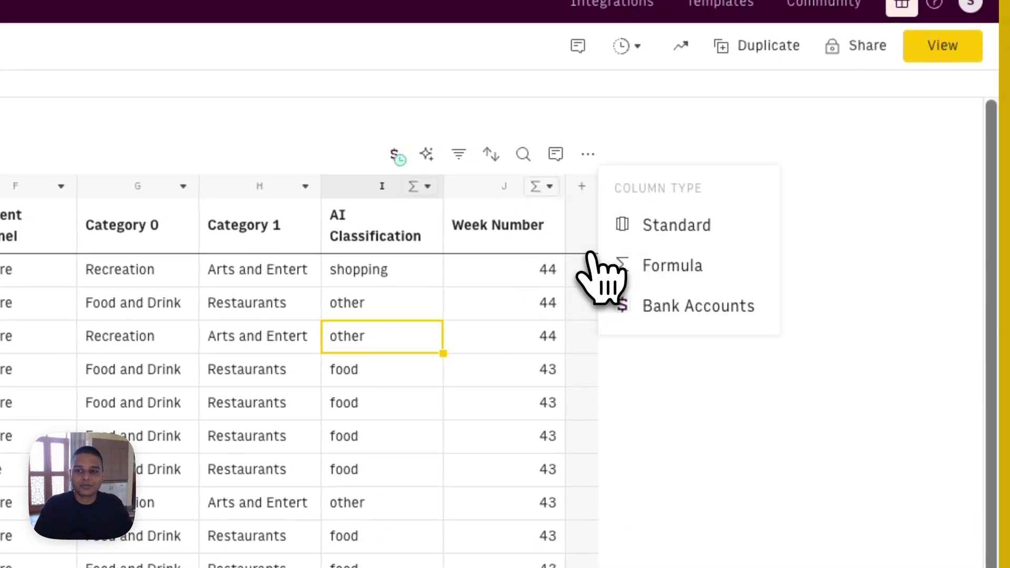
pyautogui.click(642, 231)
pyautogui.click(641, 239)
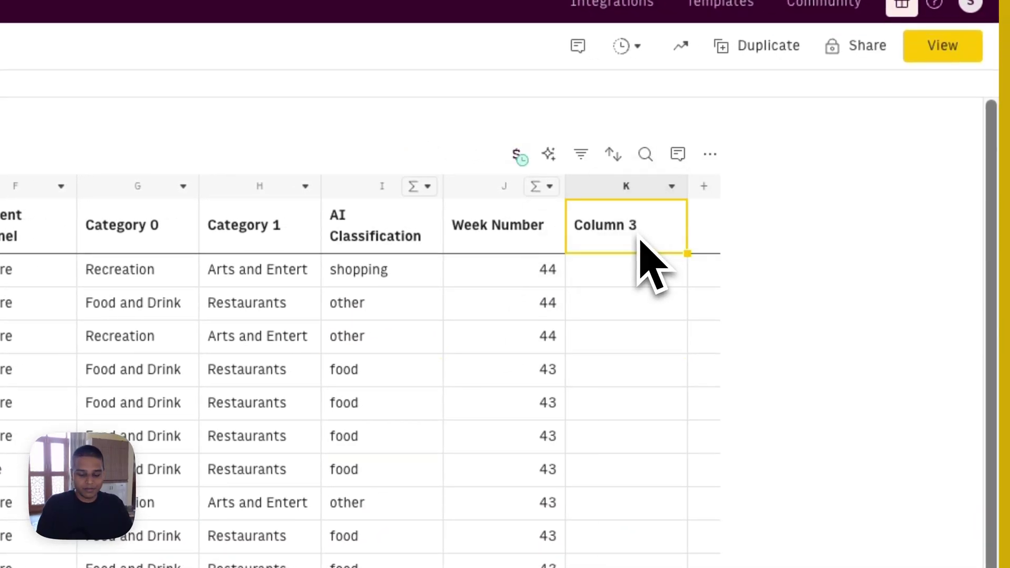
pyautogui.write('Manual')
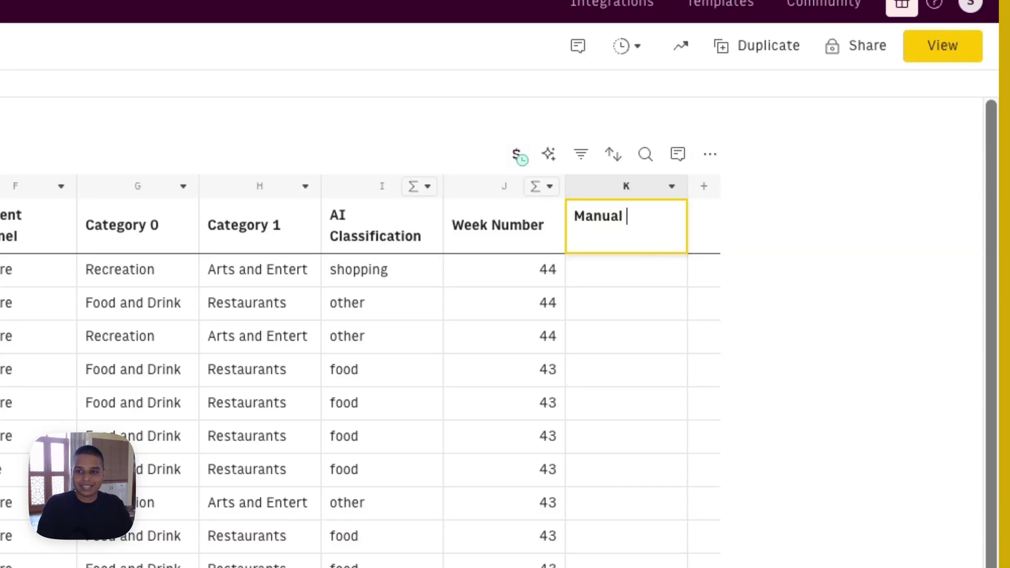
pyautogui.write(' Classification')
pyautogui.press('Return')
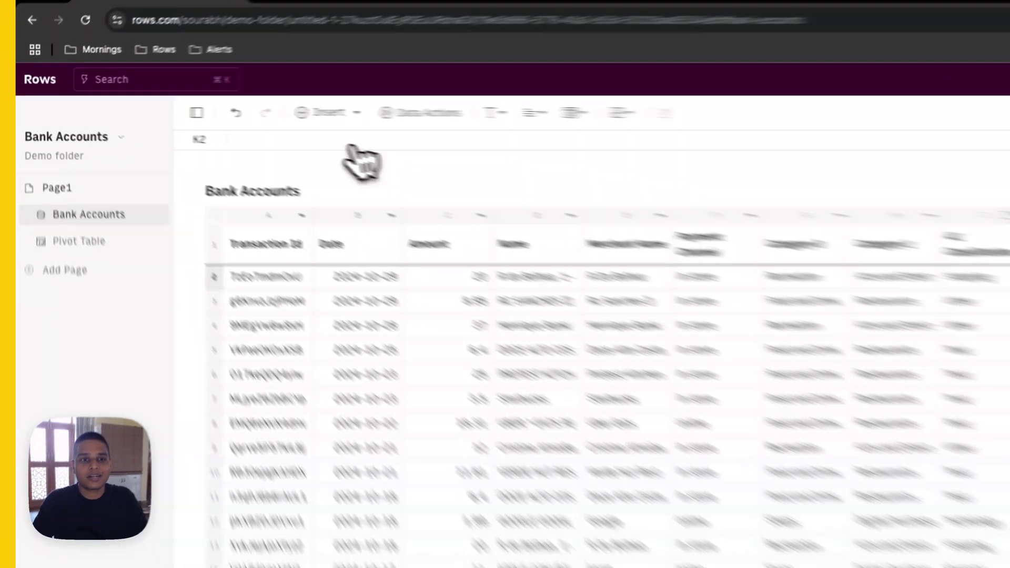
# Create a dropdown in the first Manual Classification cell (K2) with the items food, shopping, travel, technology and other.
pyautogui.click(232, 107)
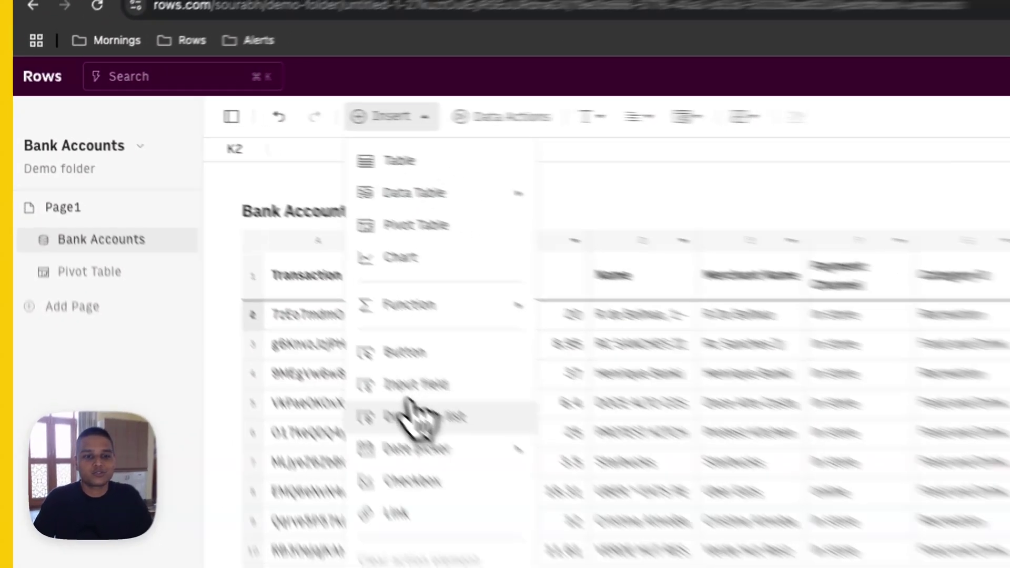
pyautogui.click(448, 457)
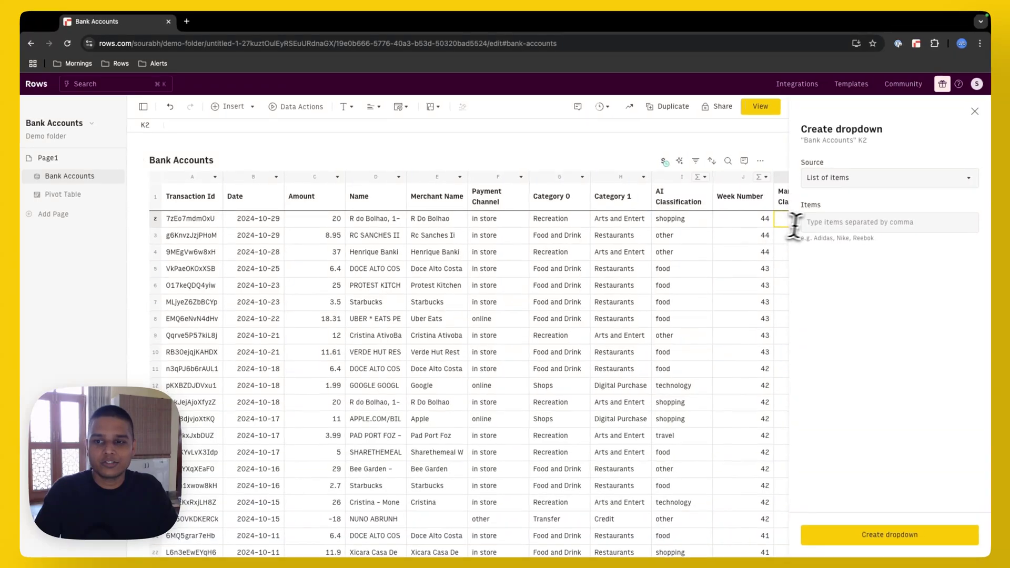
pyautogui.click(818, 224)
pyautogui.write('foo')
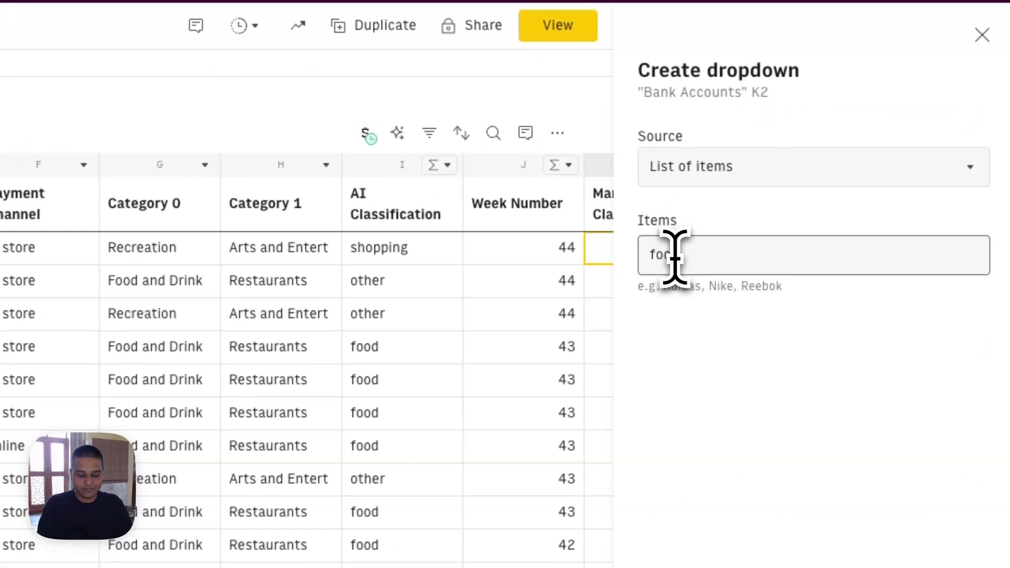
pyautogui.press('Return')
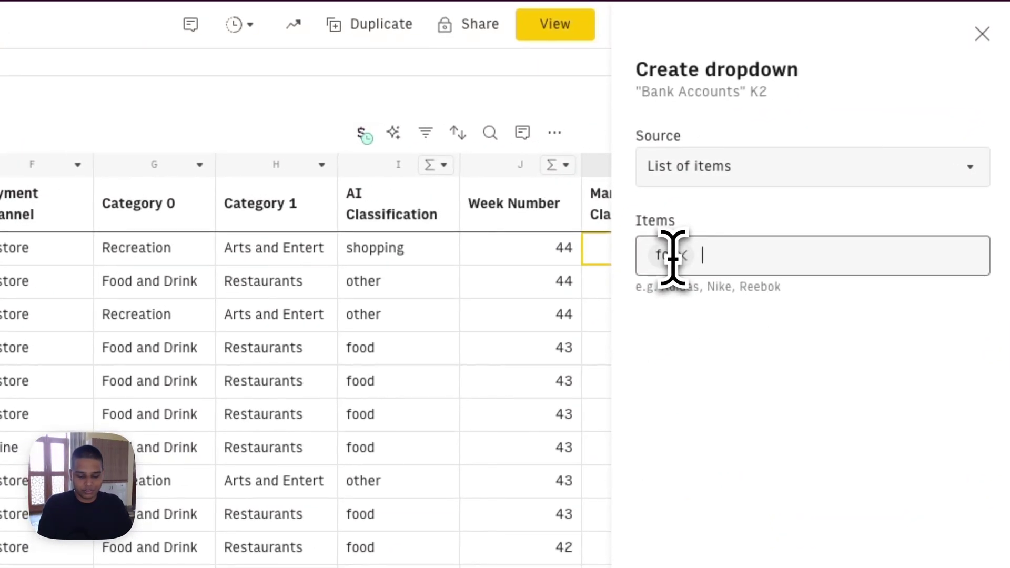
pyautogui.write('shopping')
pyautogui.press('Return')
pyautogui.write('t')
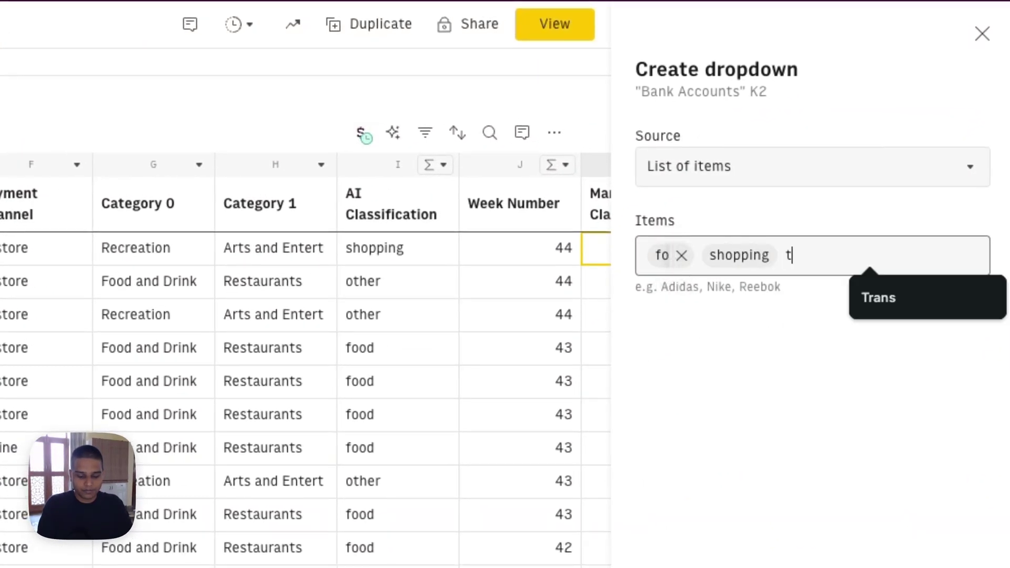
pyautogui.write('ravel')
pyautogui.press('Return')
pyautogui.write('te')
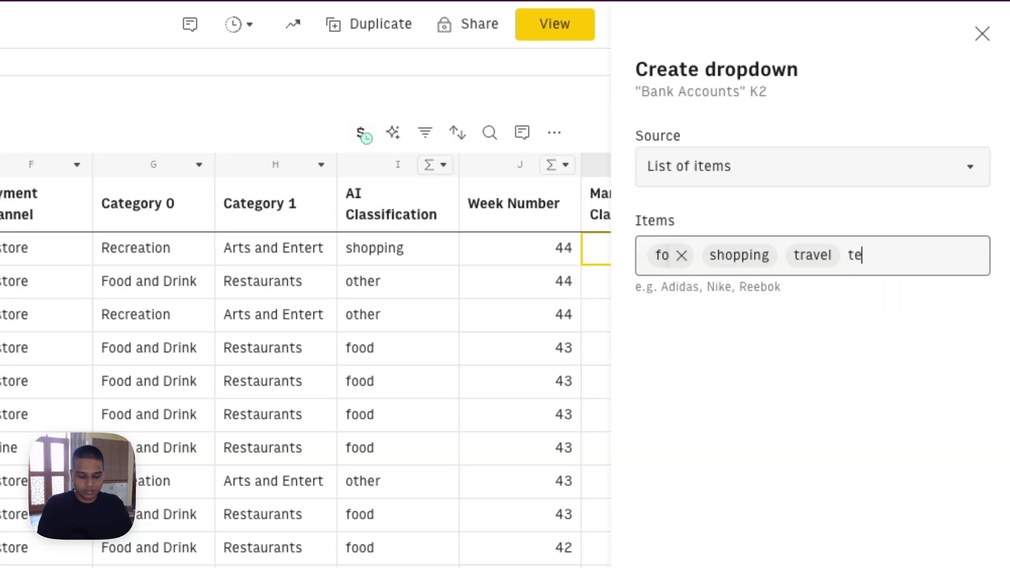
pyautogui.write('chnology')
pyautogui.press('Return')
pyautogui.write('ot')
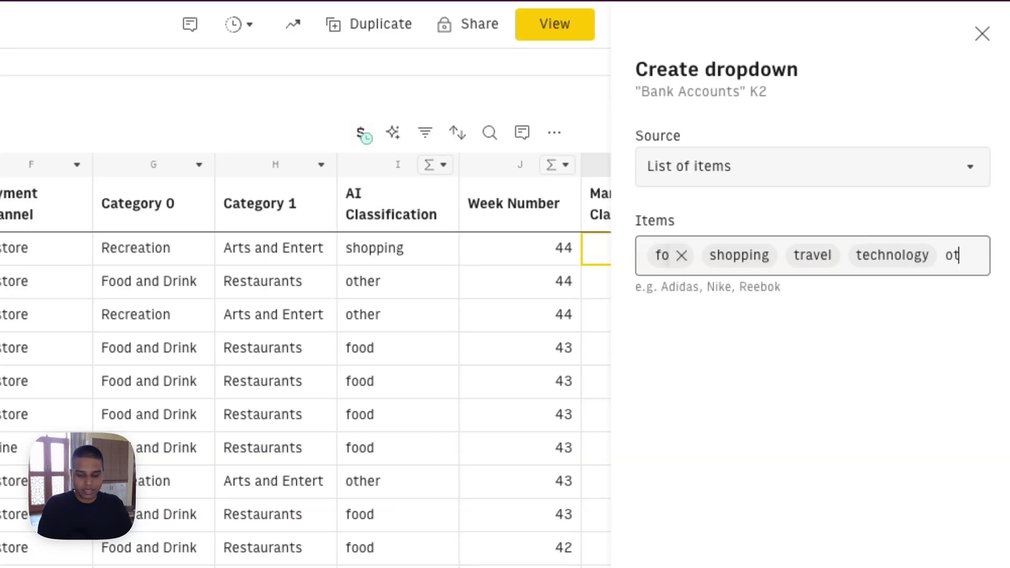
pyautogui.write('her')
pyautogui.press('Return')
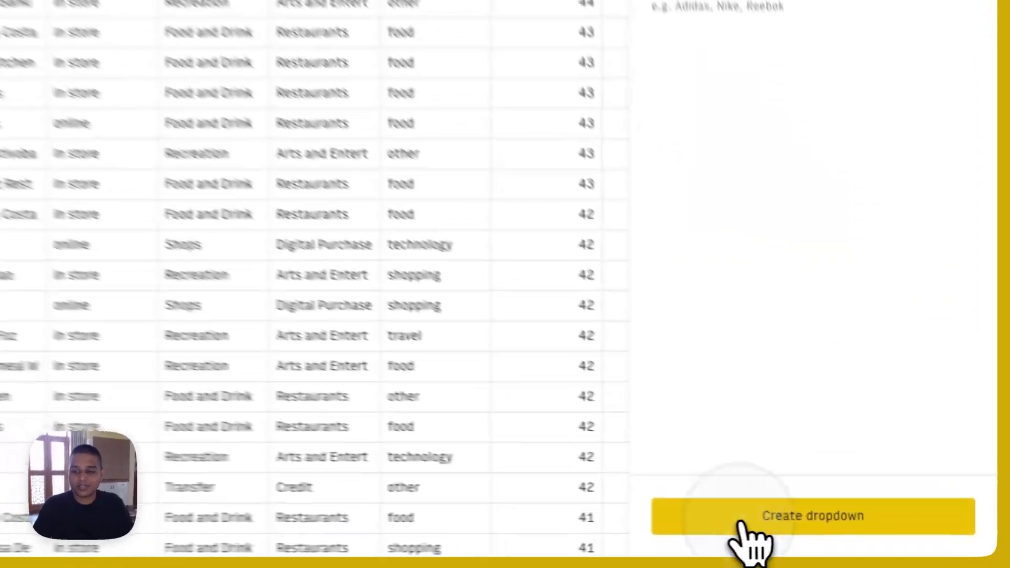
pyautogui.click(866, 535)
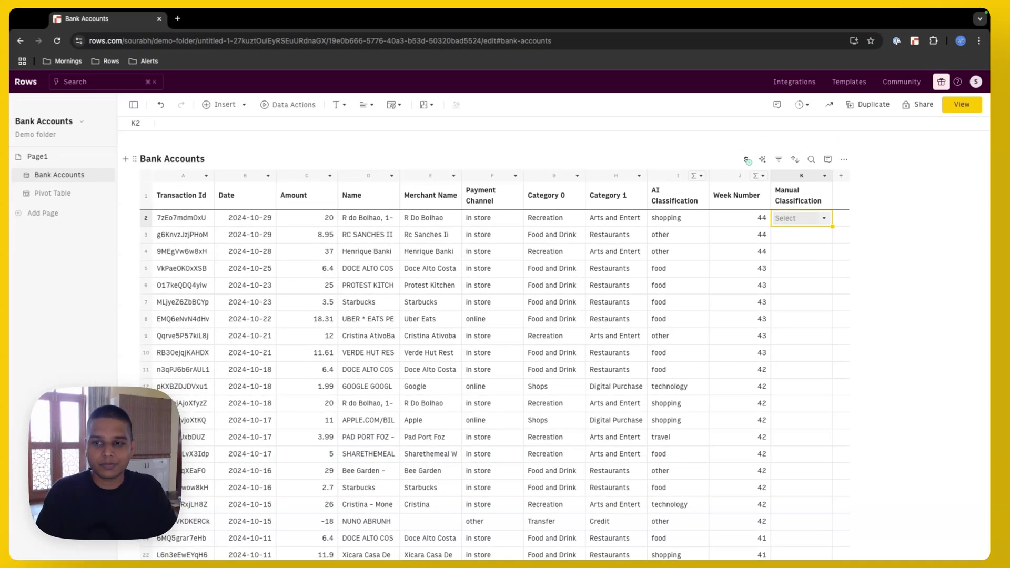
# Fill the dropdown down the Manual Classification column and choose shopping in row 2 and travel in row 4.
pyautogui.press('super+shift+Down')
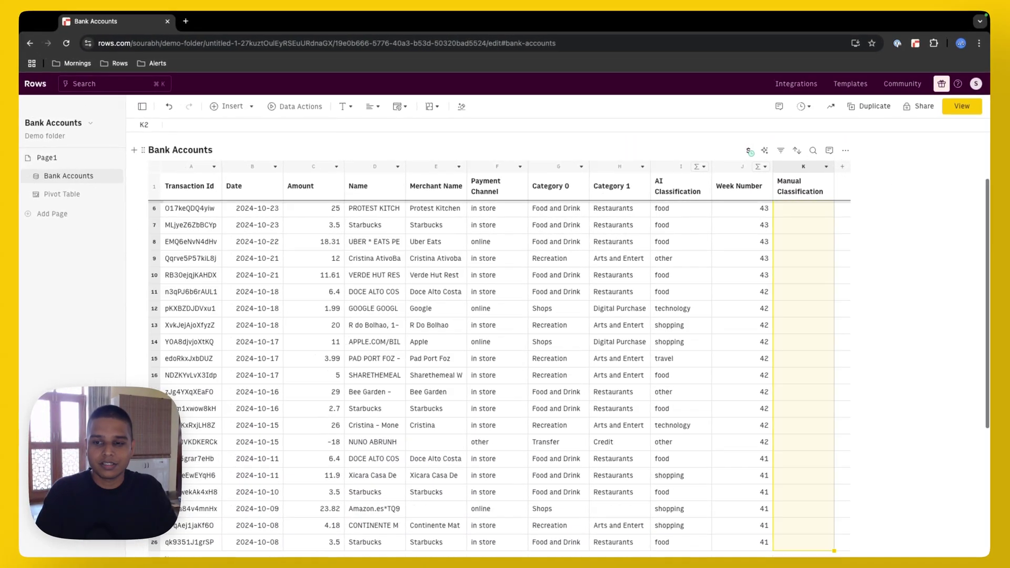
pyautogui.press('super+d')
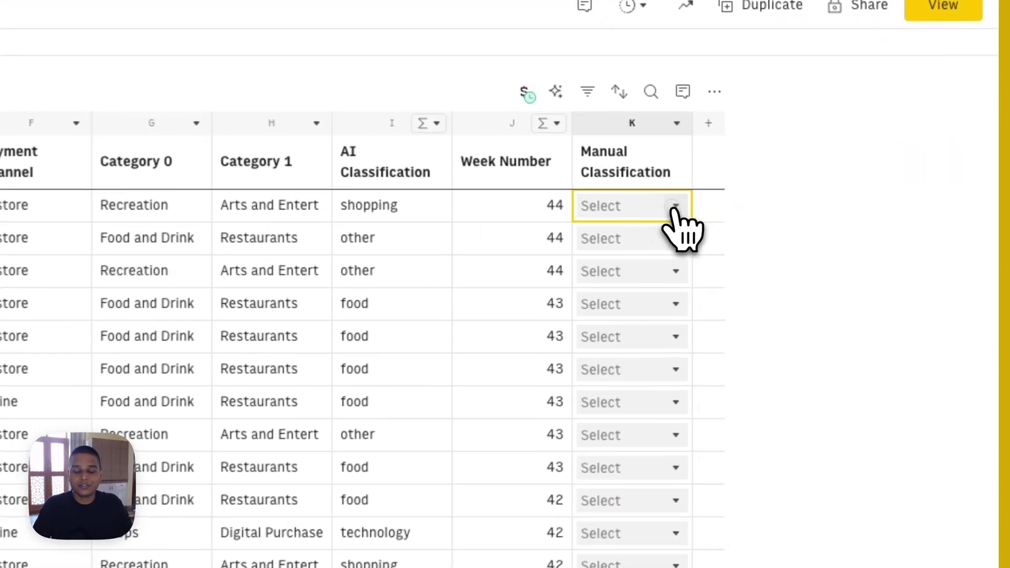
pyautogui.click(826, 211)
pyautogui.click(666, 266)
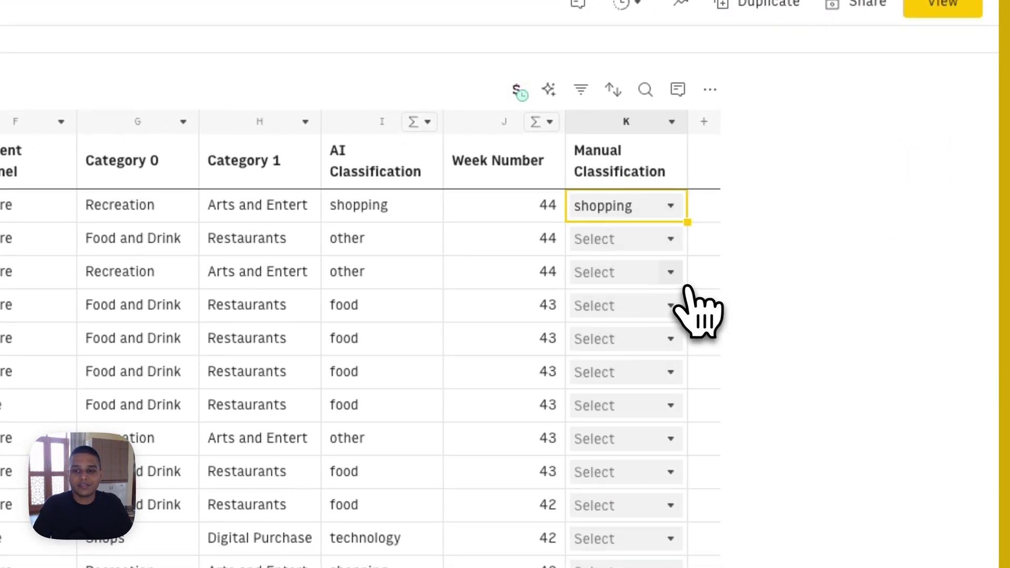
pyautogui.click(679, 276)
pyautogui.click(662, 378)
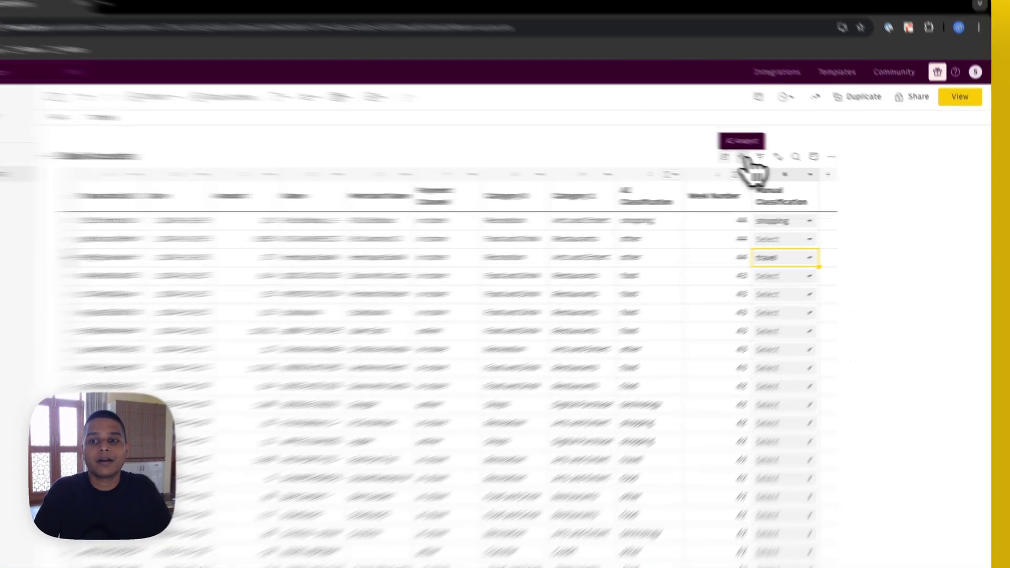
# Ask the AI Analyst on the Bank Accounts table to "create a pie chart based on AI classification against the total amount spent".
pyautogui.click(765, 161)
pyautogui.write('create a pie chart based on AI clas')
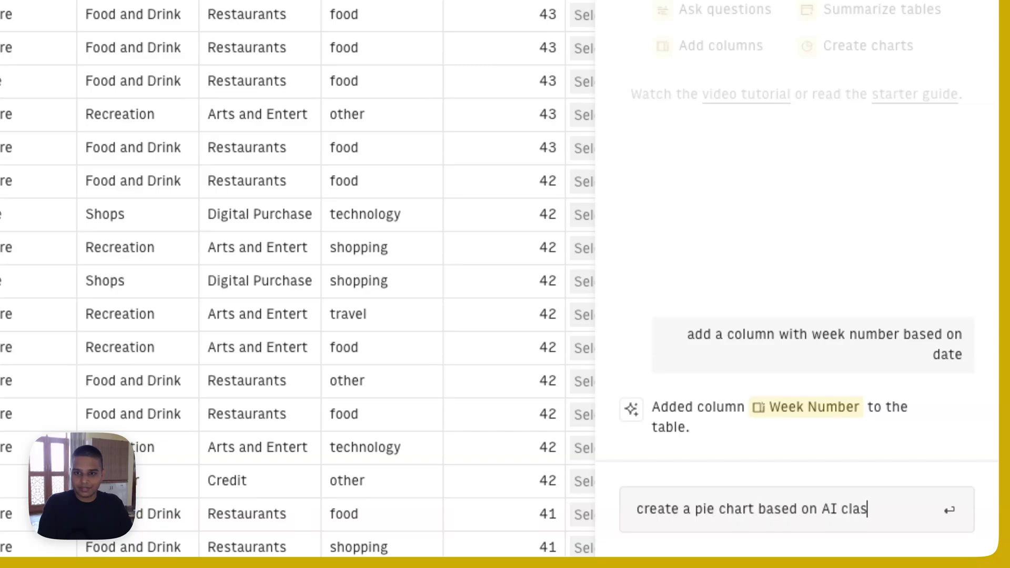
pyautogui.write('tion ag')
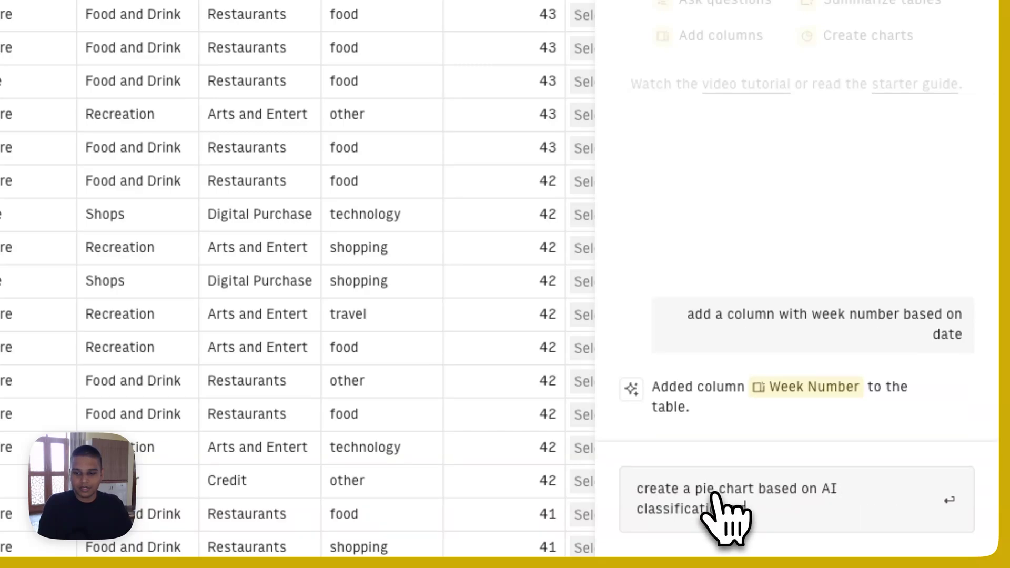
pyautogui.write('ainst the total amo')
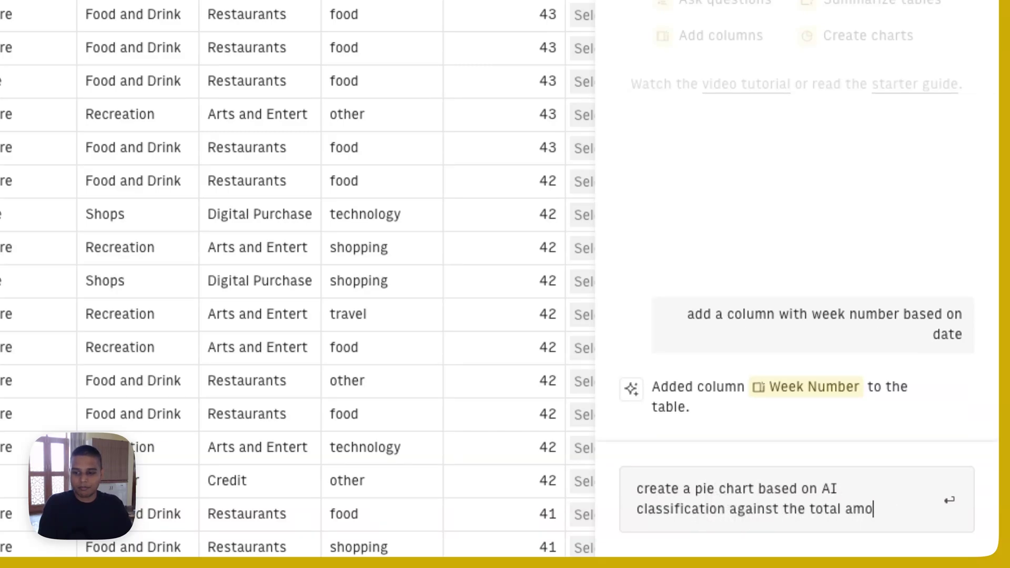
pyautogui.write('unt spent')
pyautogui.press('Return')
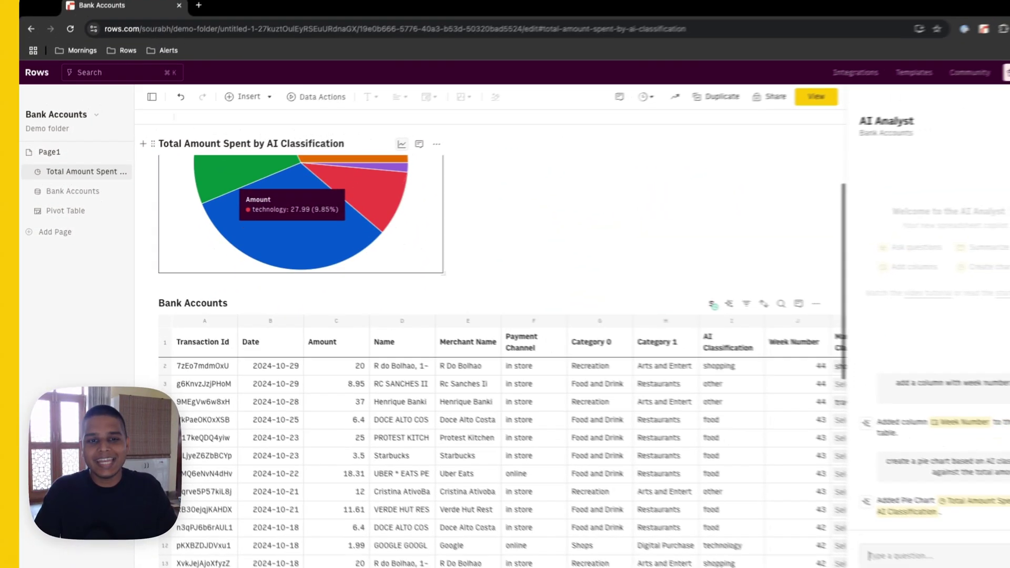
pyautogui.scroll(-5, 458, 342)
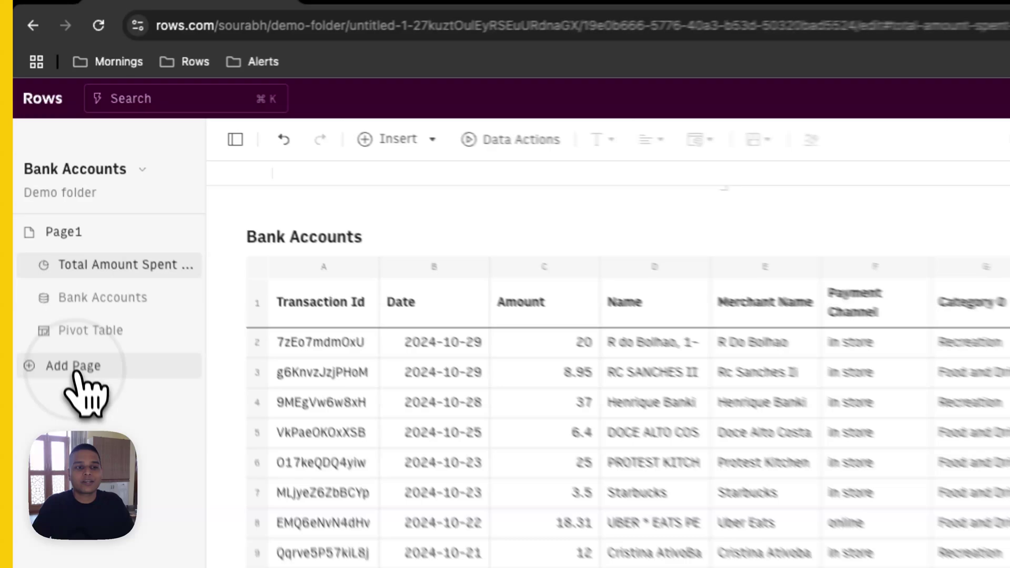
# Add a new page and choose the data action "Get transactions from your bank account" for its empty table.
pyautogui.click(70, 233)
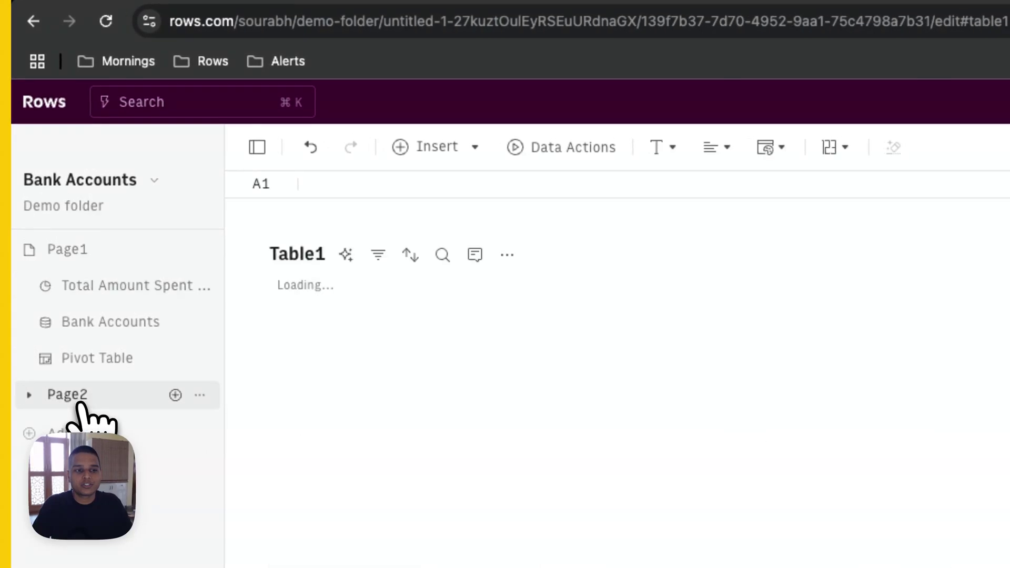
pyautogui.click(573, 147)
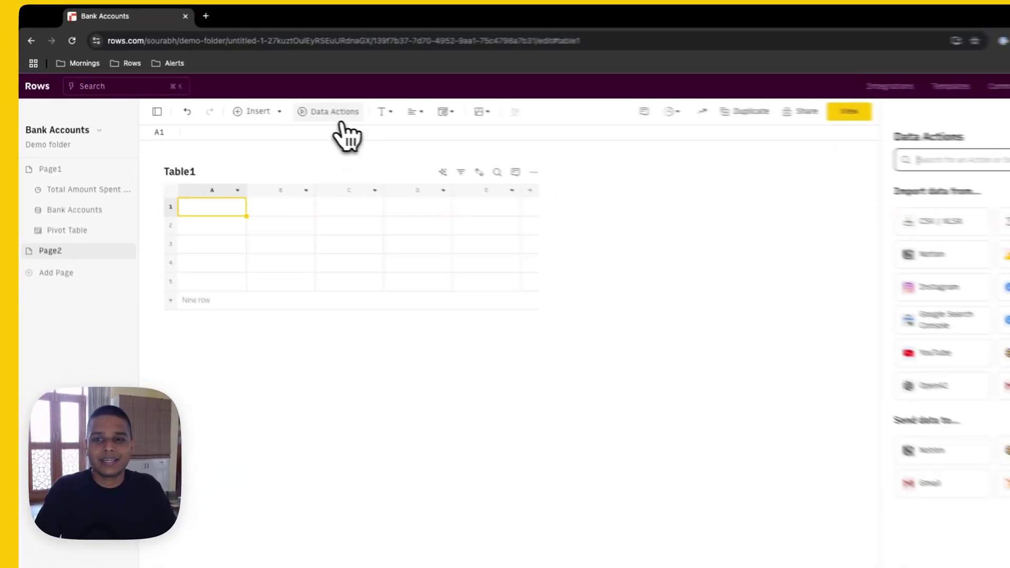
pyautogui.click(944, 159)
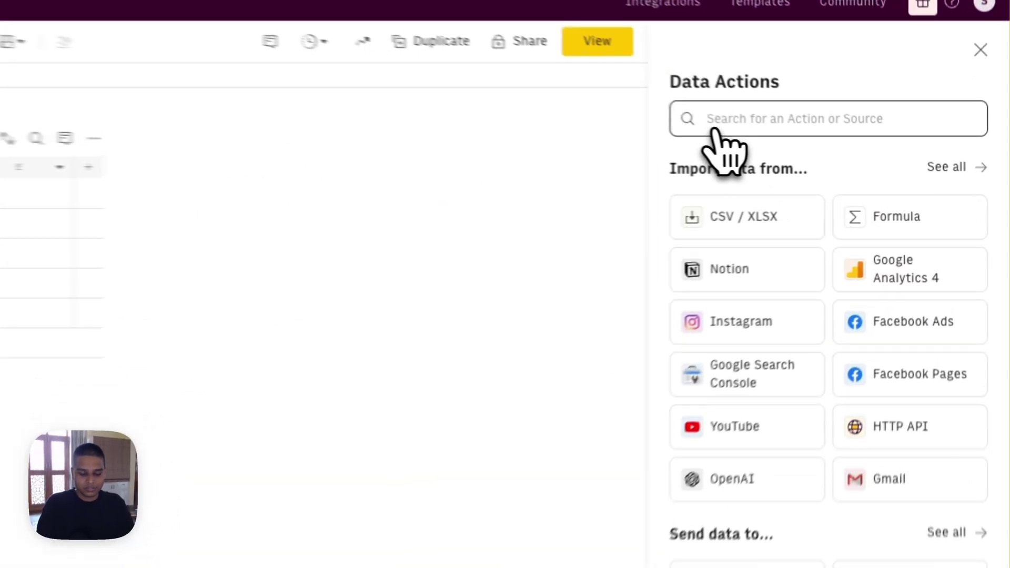
pyautogui.write('bank acc')
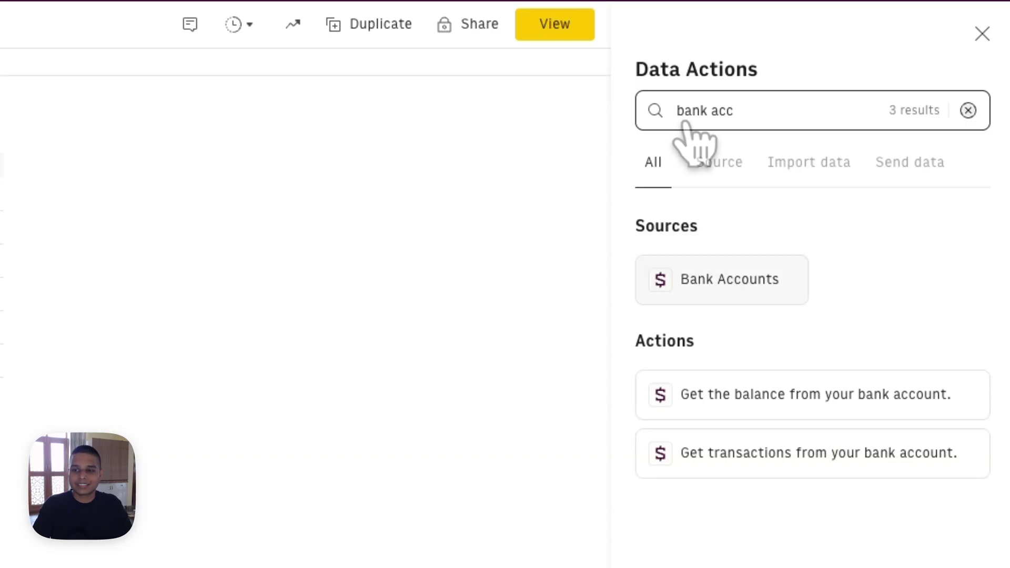
pyautogui.click(694, 435)
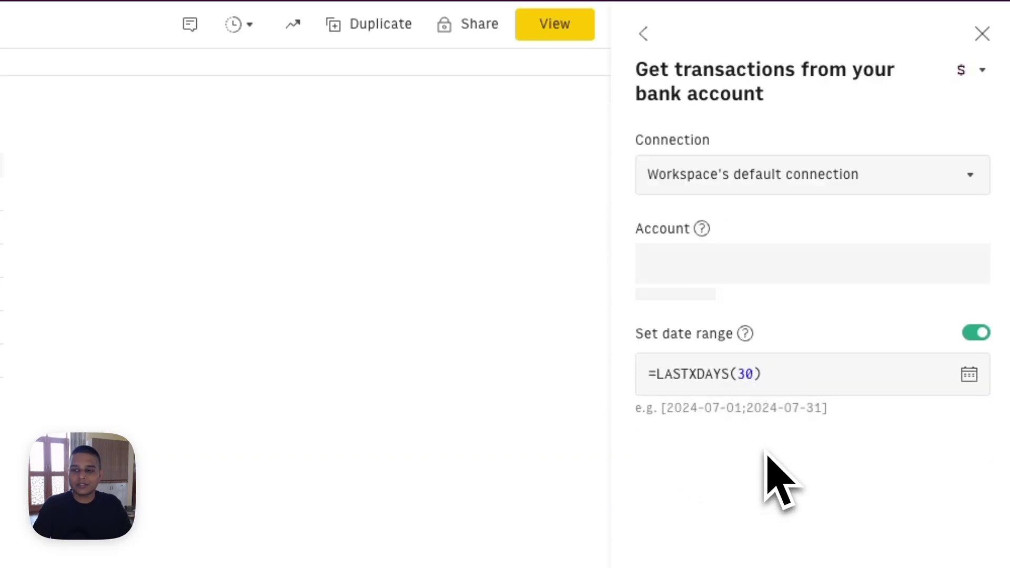
# Import the bank transactions using the workspace's default connection, its listed account and the date range =LASTXDAYS(30).
pyautogui.click(788, 190)
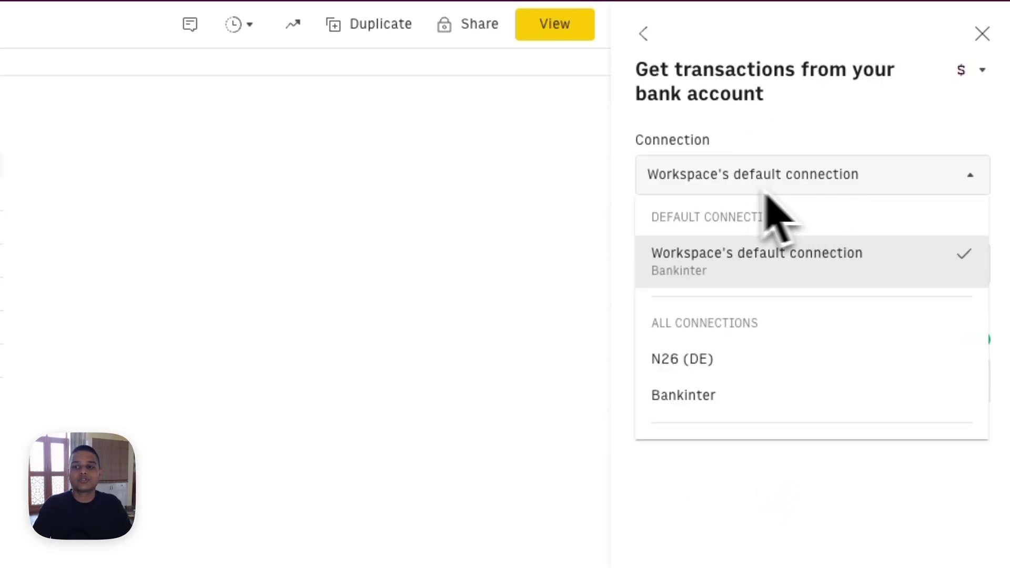
pyautogui.click(847, 169)
pyautogui.click(821, 266)
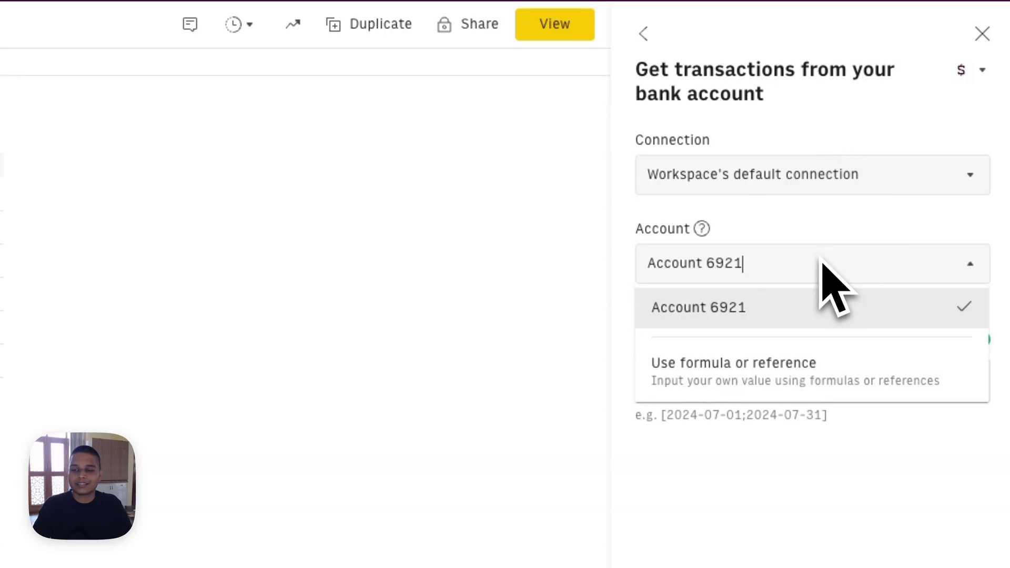
pyautogui.click(822, 232)
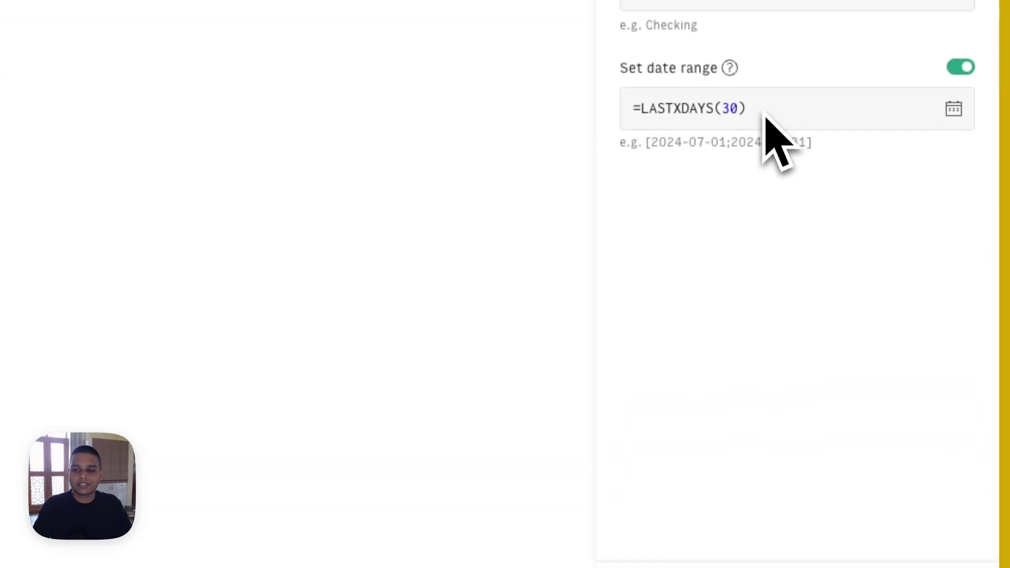
pyautogui.click(724, 549)
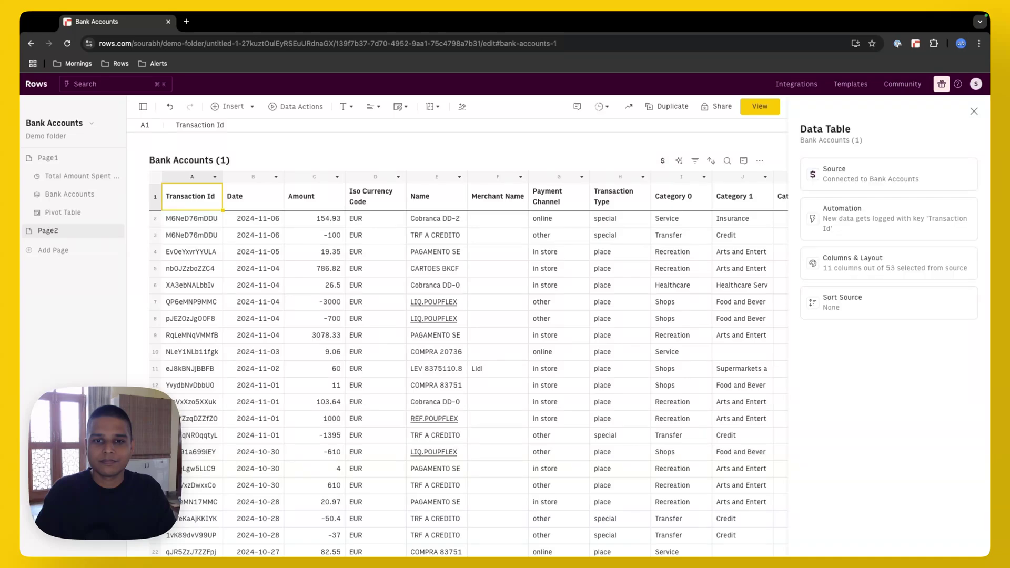
pyautogui.click(498, 235)
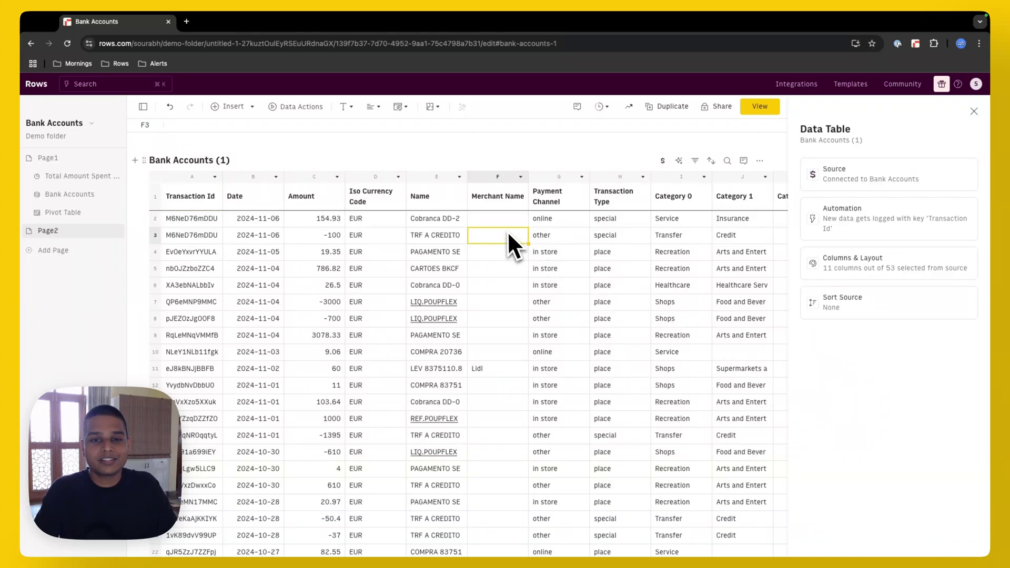
pyautogui.click(506, 178)
pyautogui.click(500, 196)
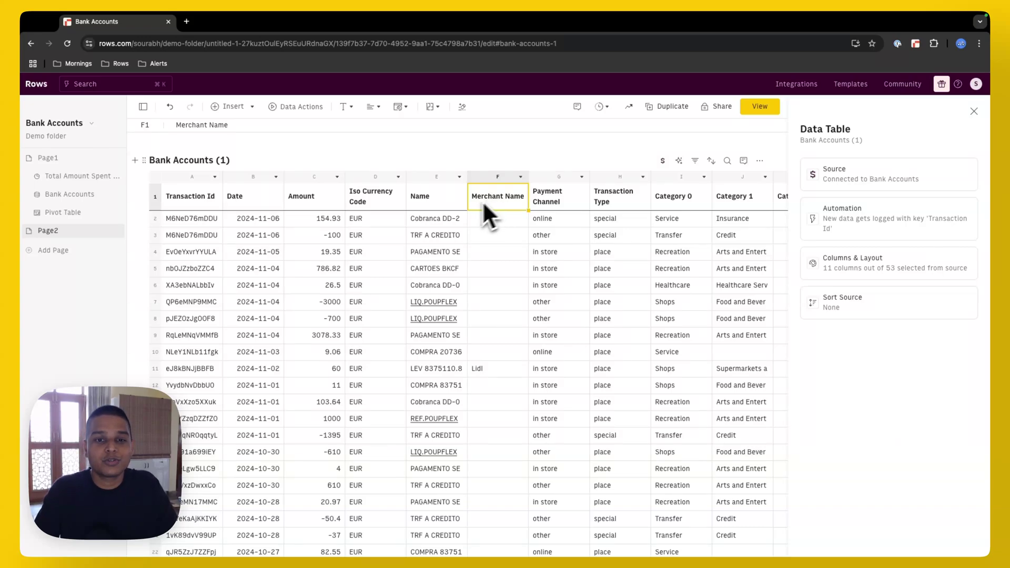
pyautogui.click(443, 223)
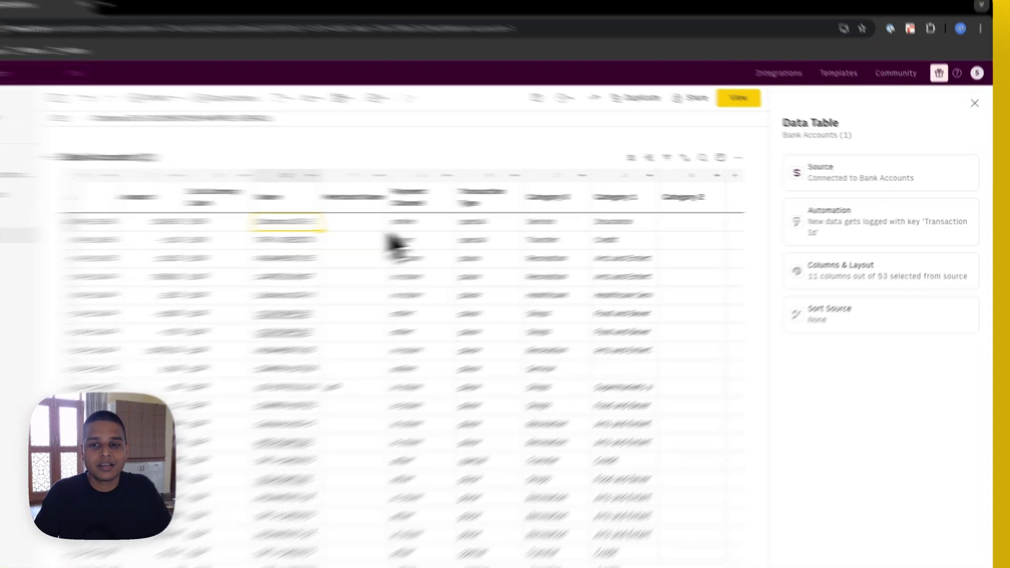
# Add a formula column after Category 2 in the Bank Accounts (1) table and name it "AI Merchant".
pyautogui.hscroll(3, 621, 225)
pyautogui.click(550, 254)
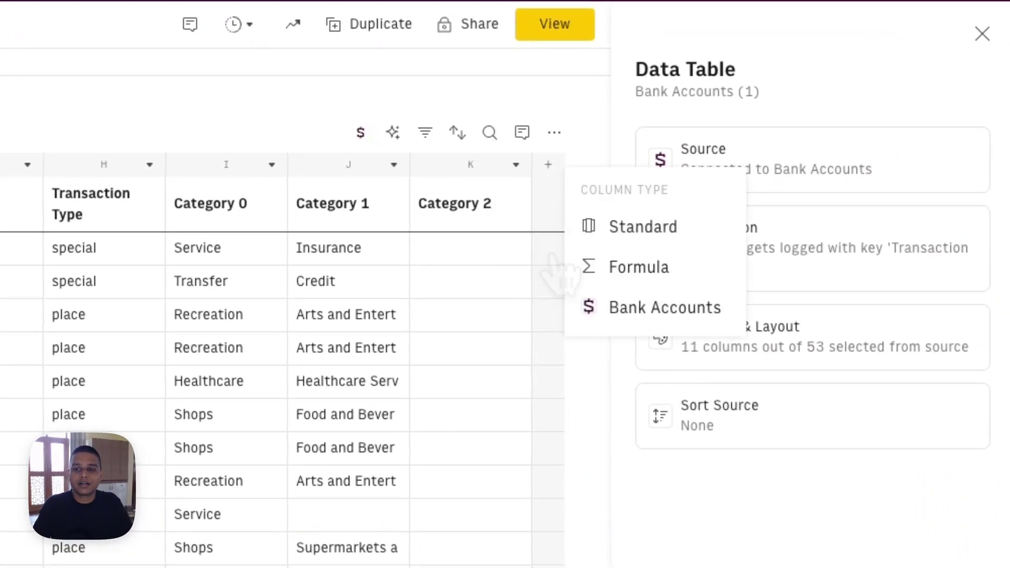
pyautogui.click(606, 269)
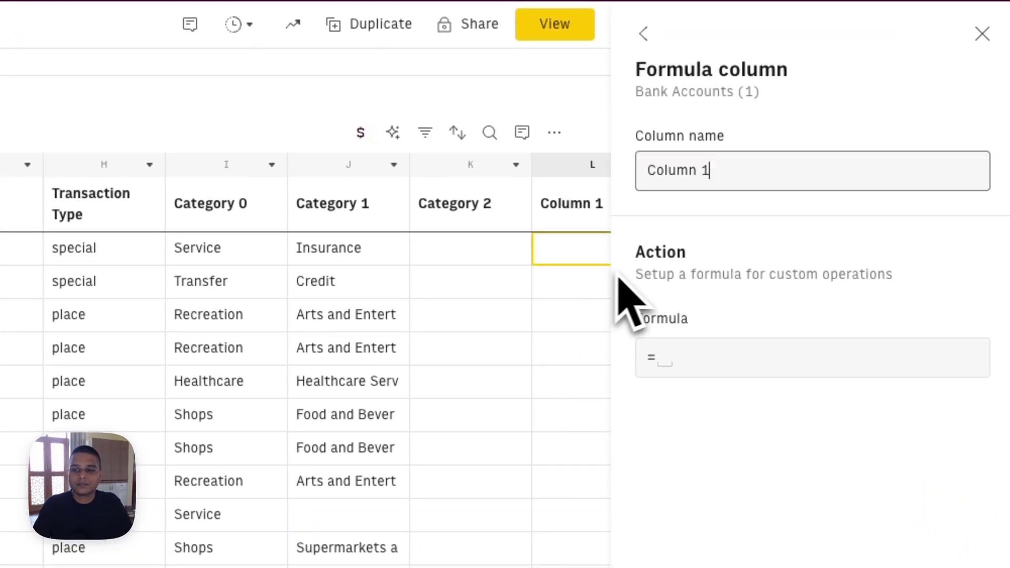
pyautogui.hotkey('ctrl', 'a')
pyautogui.write('AI M')
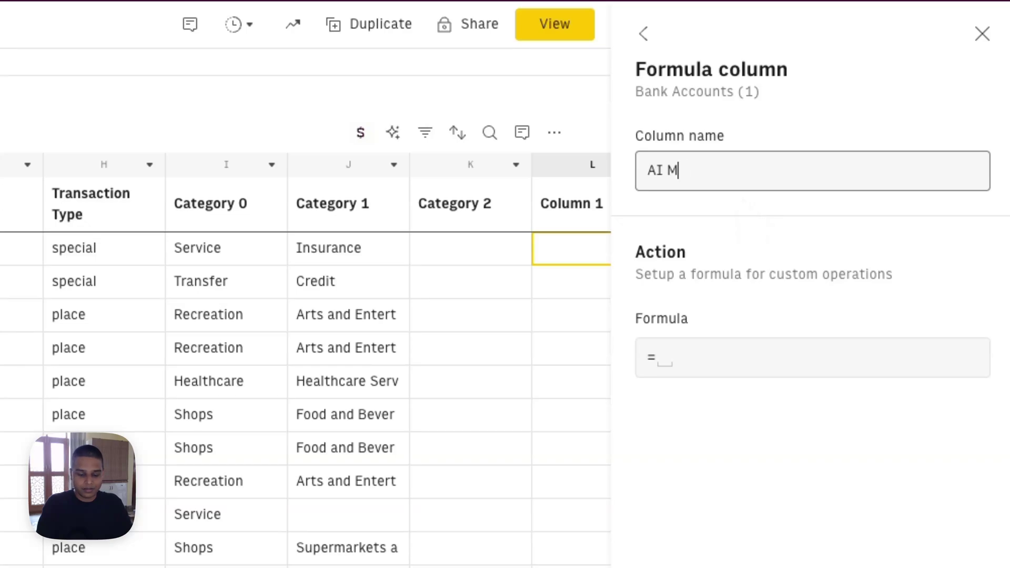
pyautogui.write('erchant')
# Set the AI Merchant column's formula to =EXTRACT_OPENAI("Merchant name",E2) and save the column.
pyautogui.click(694, 358)
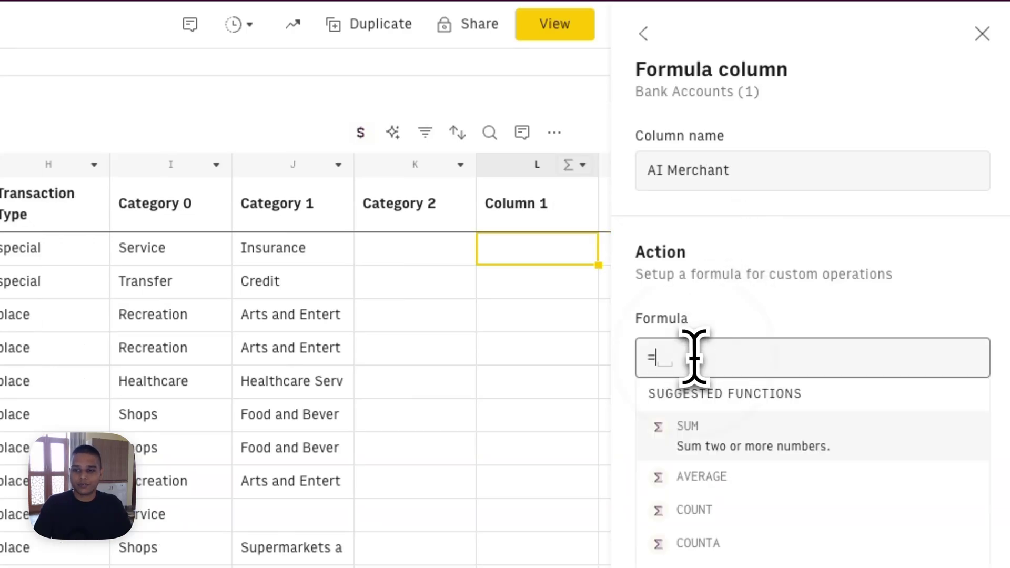
pyautogui.write('extra')
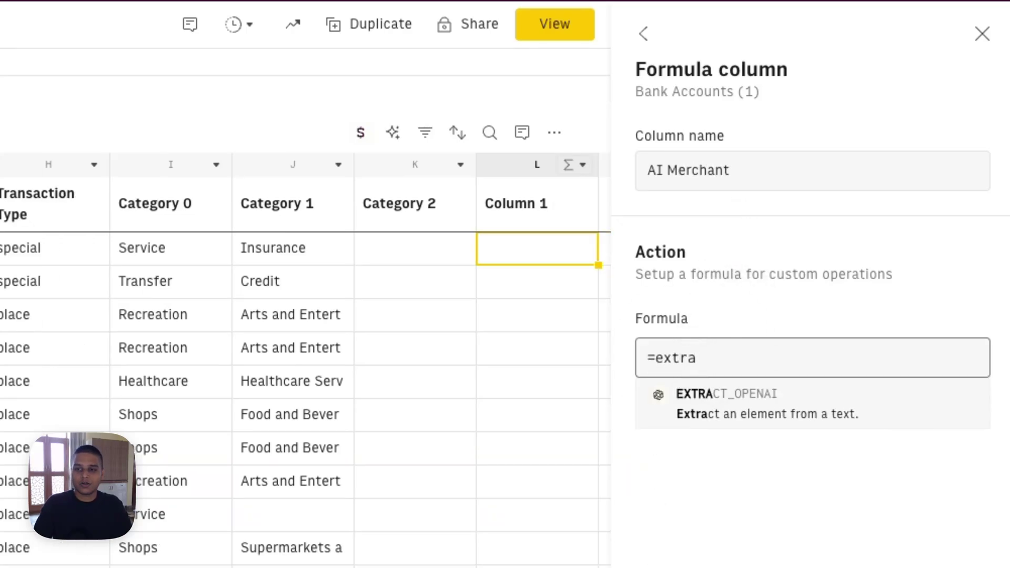
pyautogui.press('Tab')
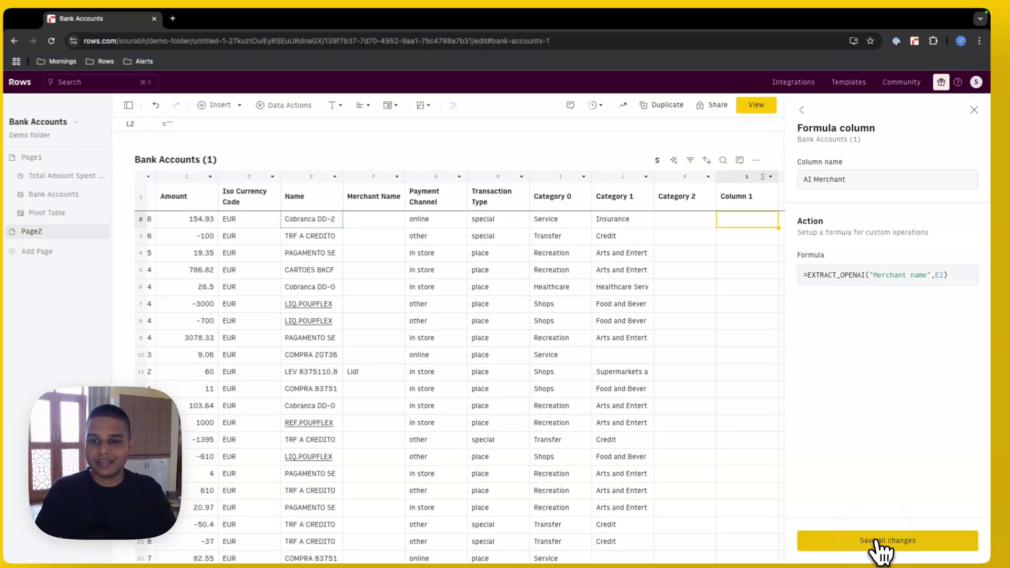
pyautogui.click(876, 547)
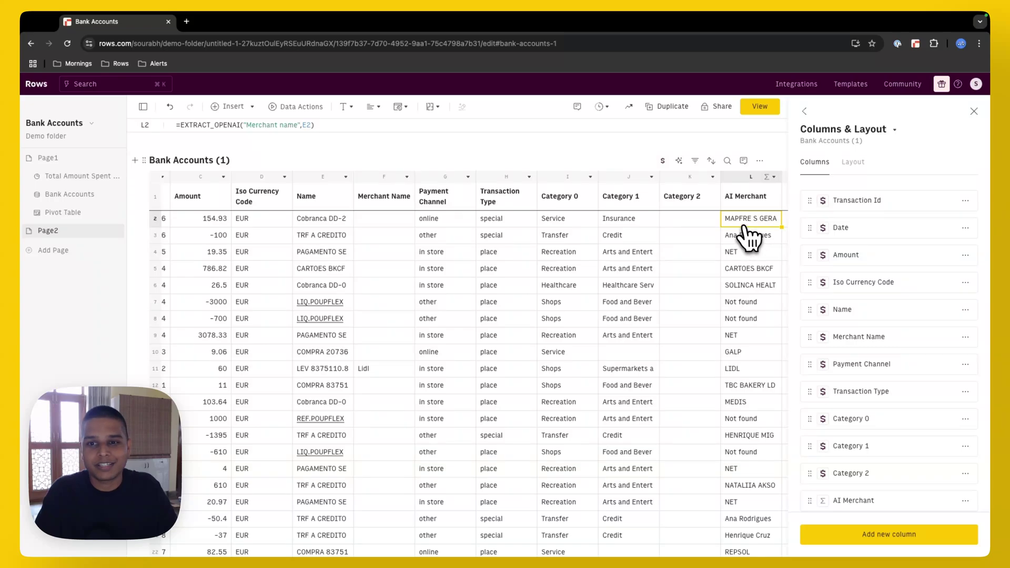
# Ask the AI Analyst to "create a summary of amount spent based on AI Merchant" and look through the summary and transactions tables.
pyautogui.click(679, 160)
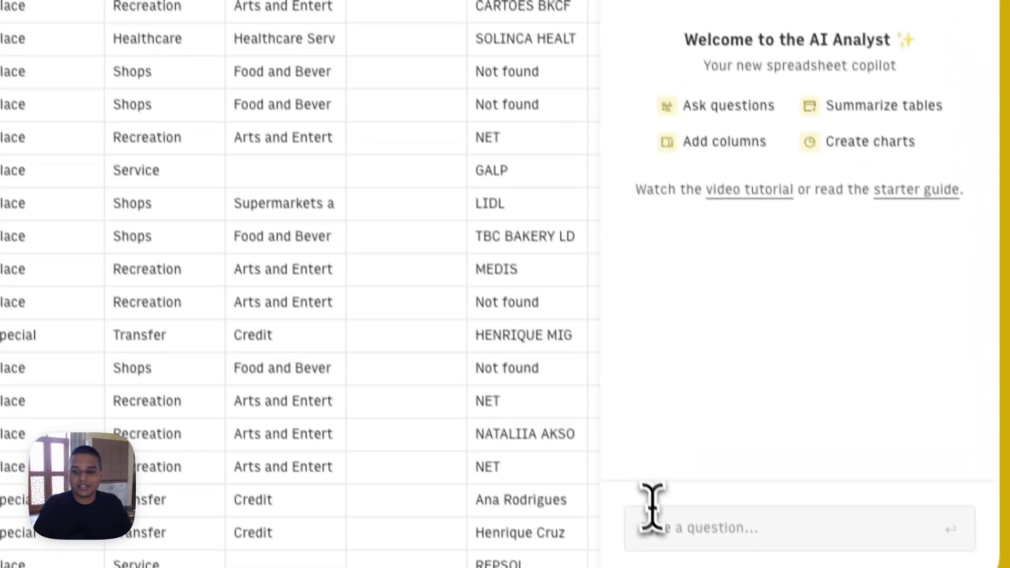
pyautogui.click(651, 509)
pyautogui.write('create a summary of amount spe')
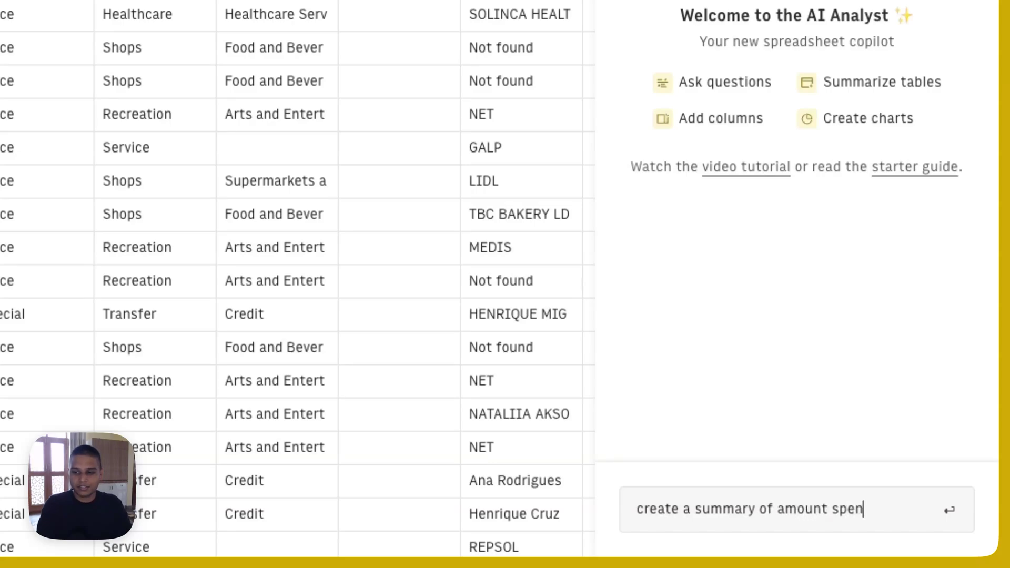
pyautogui.write('n AI Me')
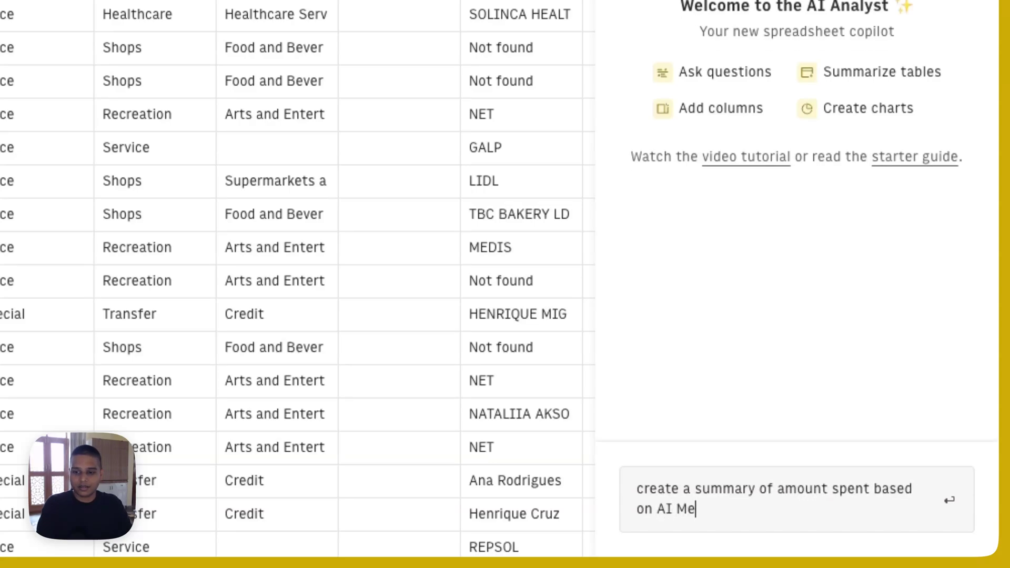
pyautogui.write('rchant')
pyautogui.press('Return')
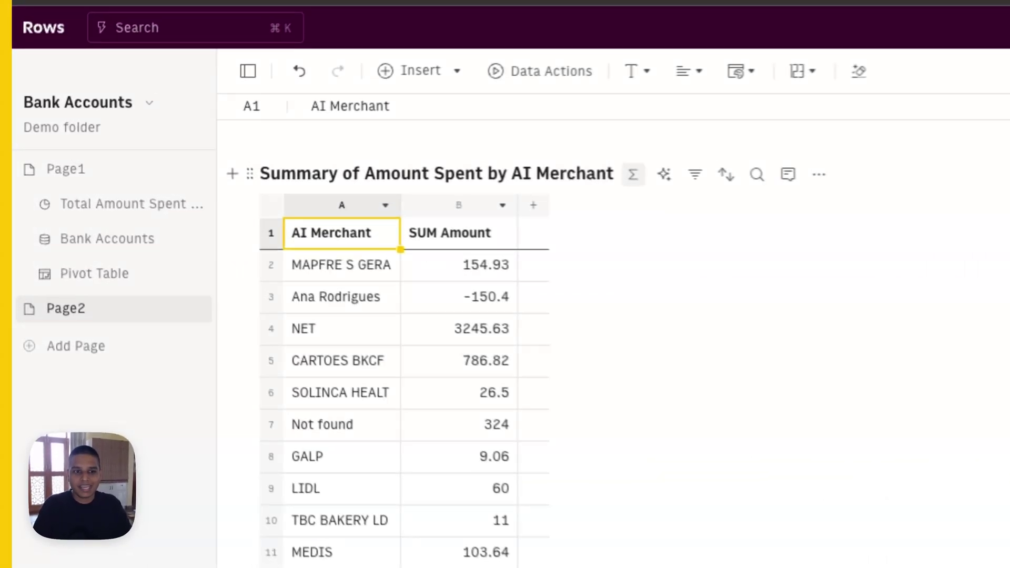
pyautogui.scroll(-5, 416, 437)
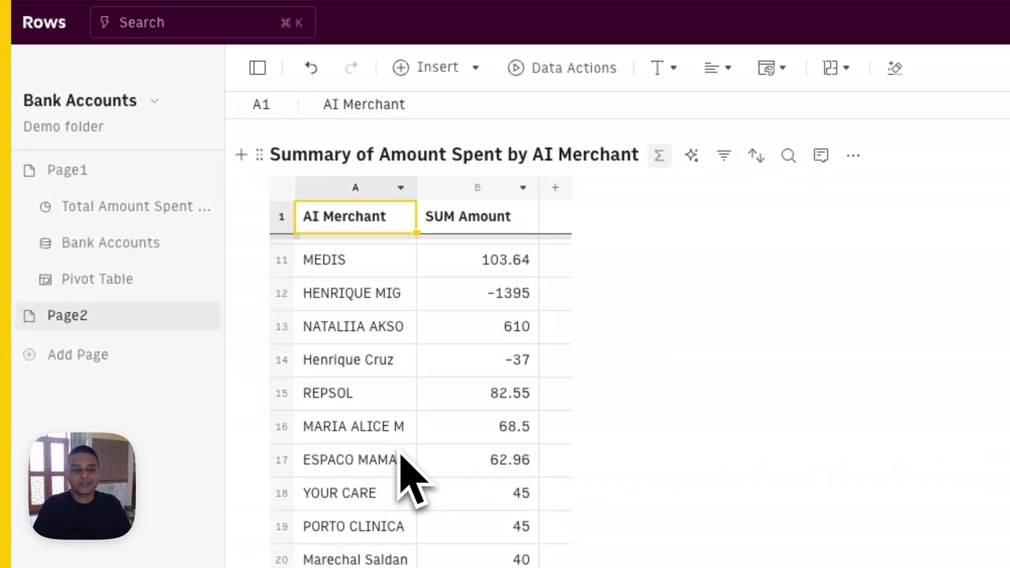
pyautogui.scroll(-3, 411, 479)
pyautogui.scroll(10, 405, 473)
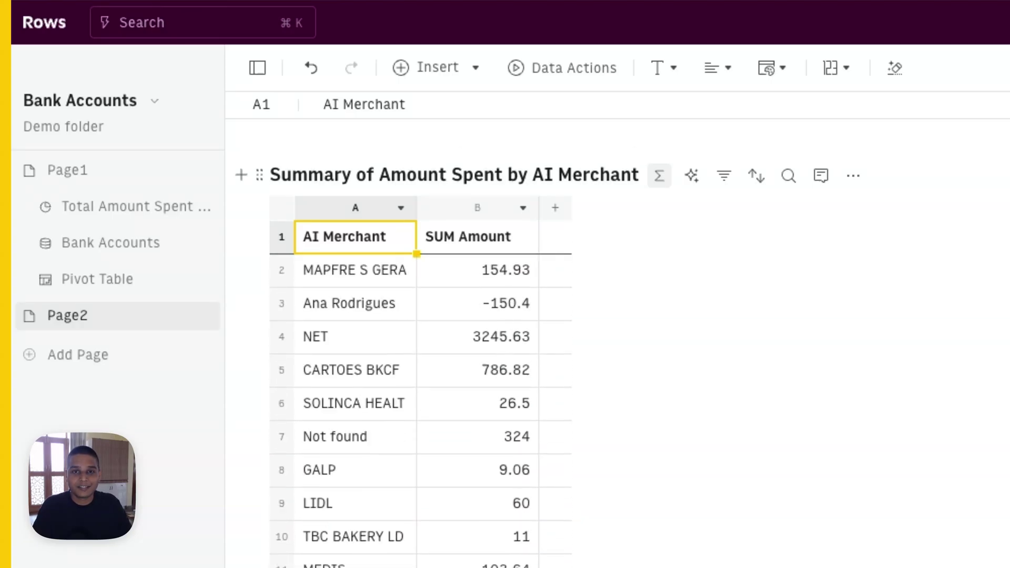
pyautogui.scroll(-10, 474, 421)
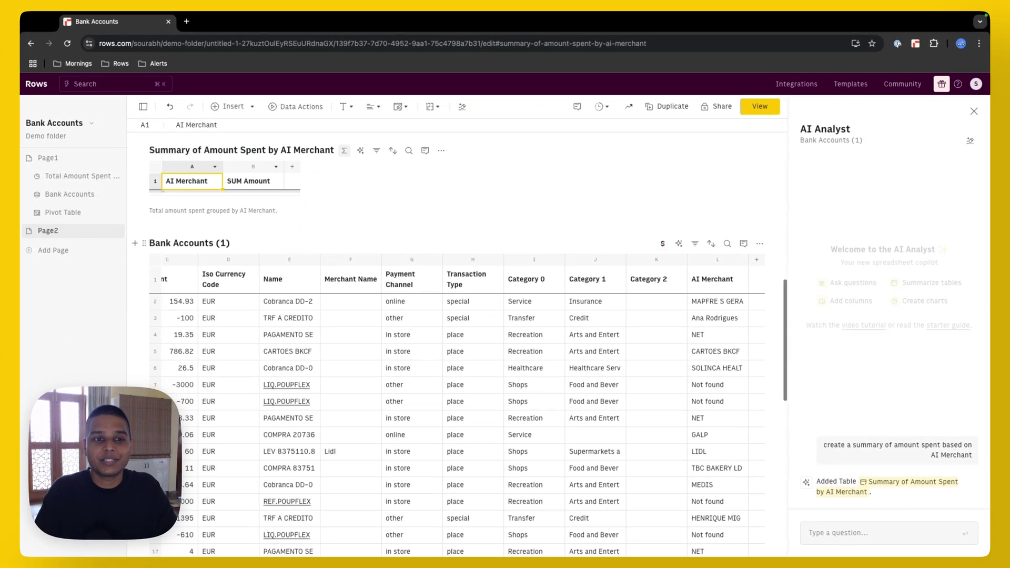
pyautogui.scroll(-2, 458, 369)
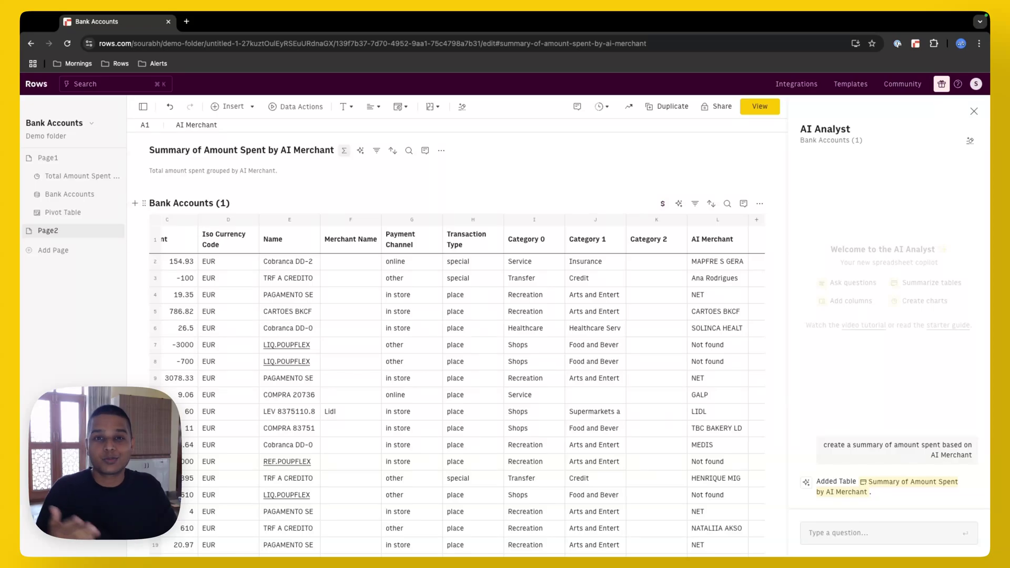